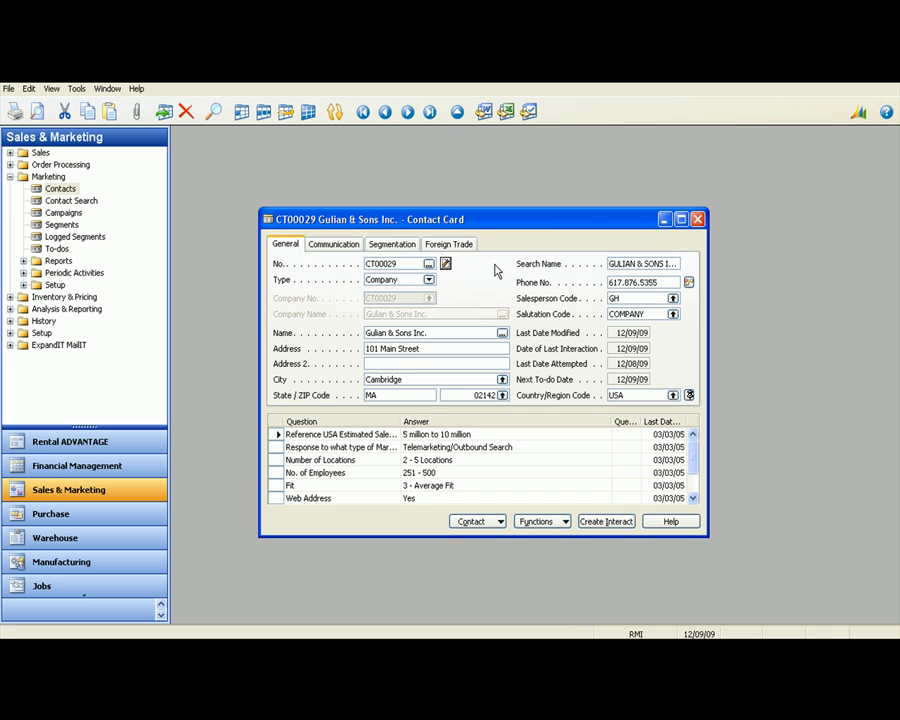
Check the contact list, then return to the CT00029 Gulian & Sons Inc. contact card.
key("F5")
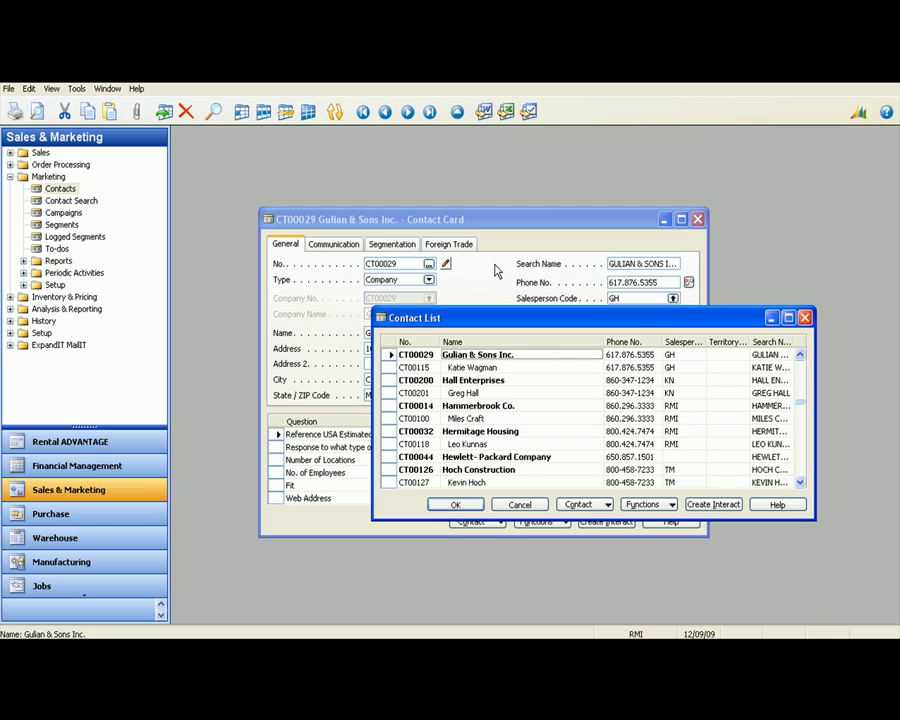
key("Escape")
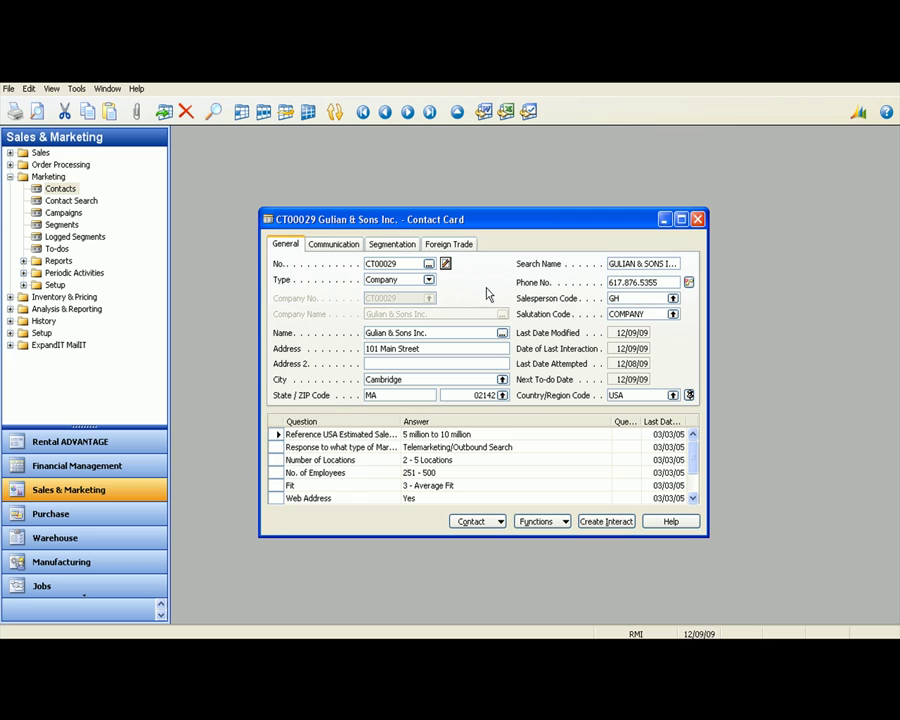
left_click(333, 244)
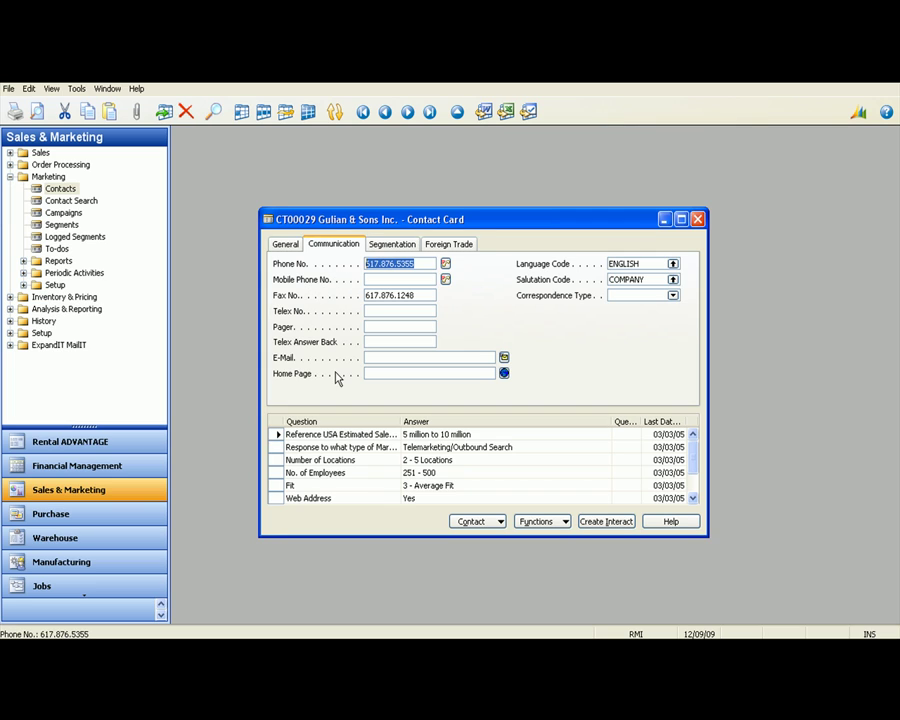
left_click(286, 245)
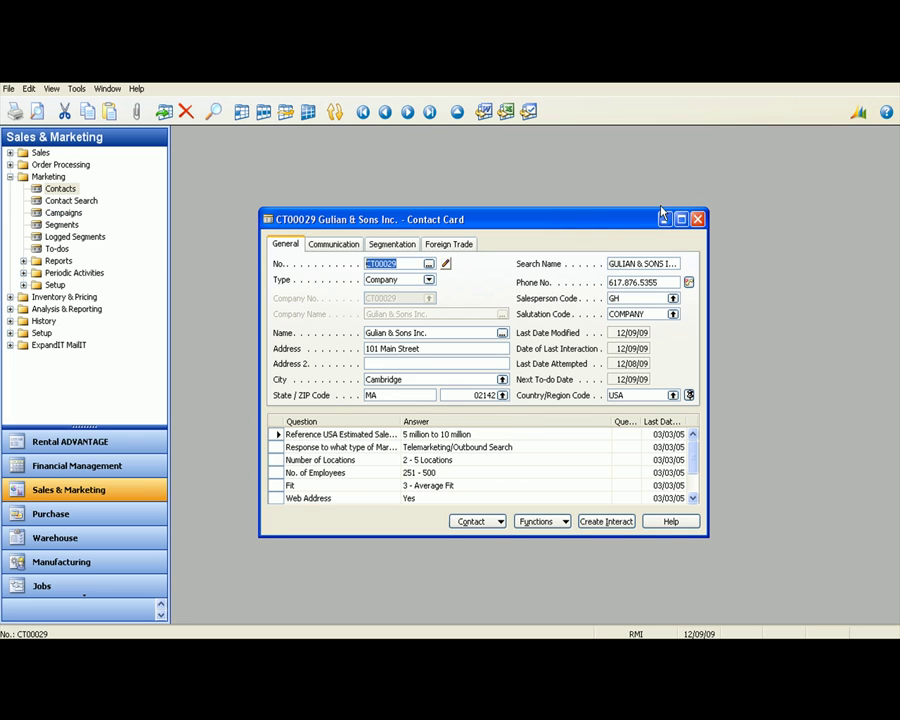
Close the Gulian & Sons card and open the CP00008 Direct Mail Promo campaign from Campaigns.
key("Escape")
double_click(63, 213)
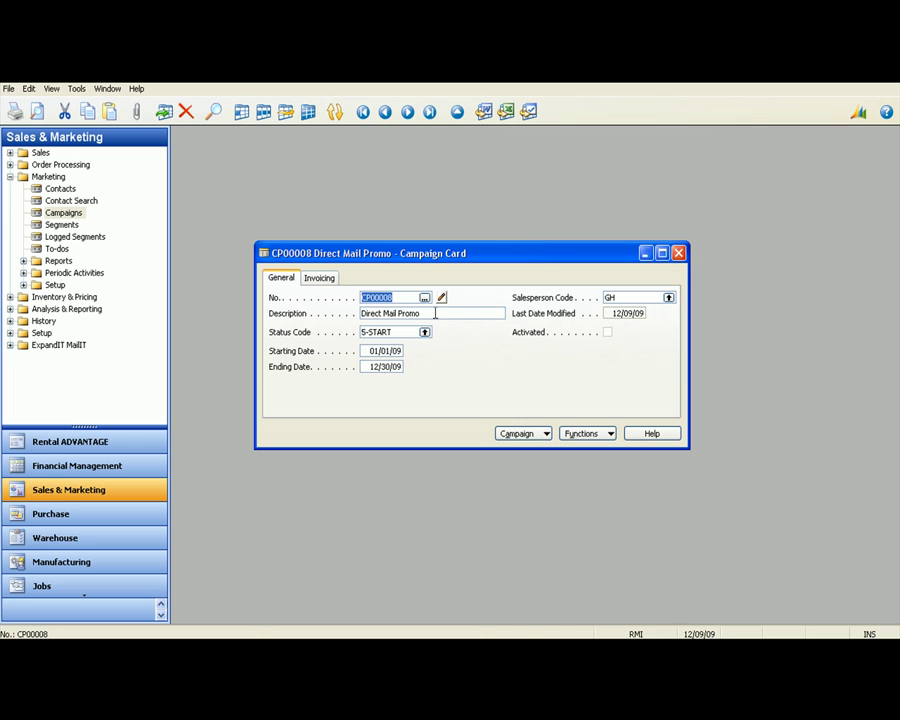
left_click(425, 332)
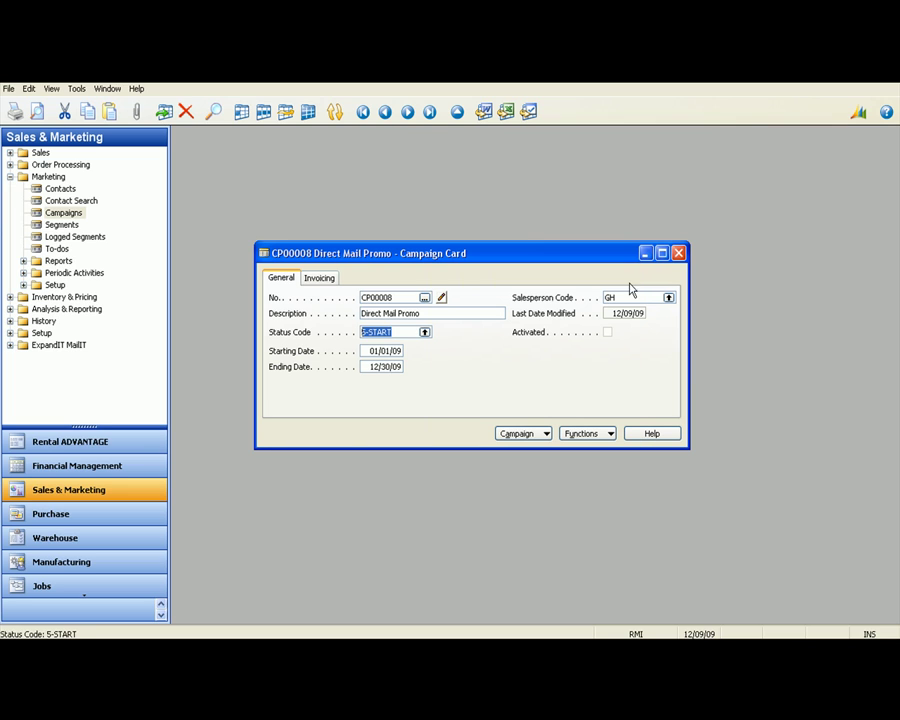
left_click(390, 351)
left_click(395, 367)
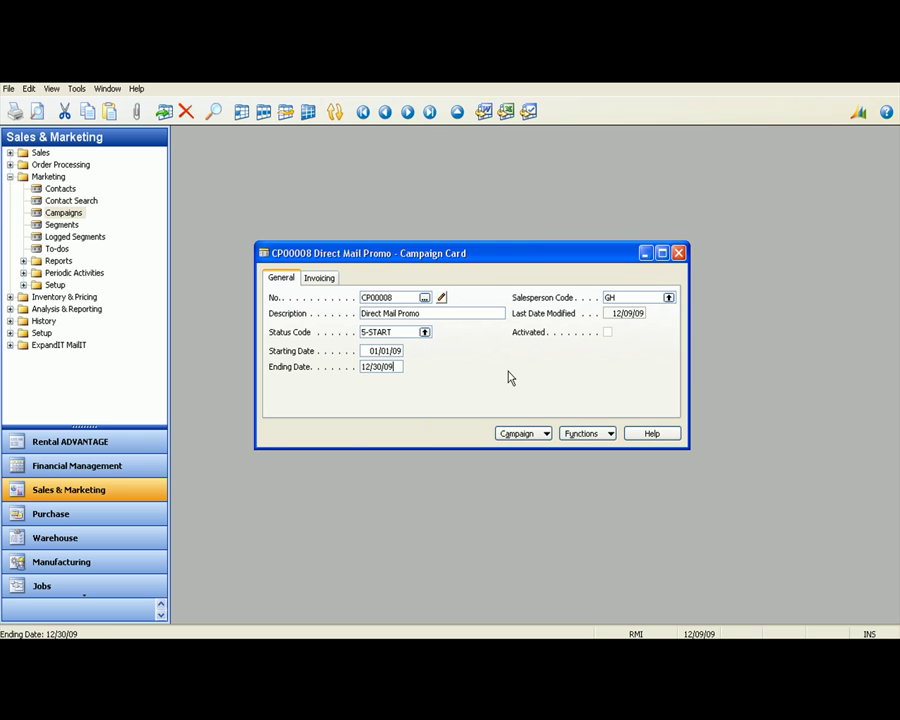
left_click(624, 297)
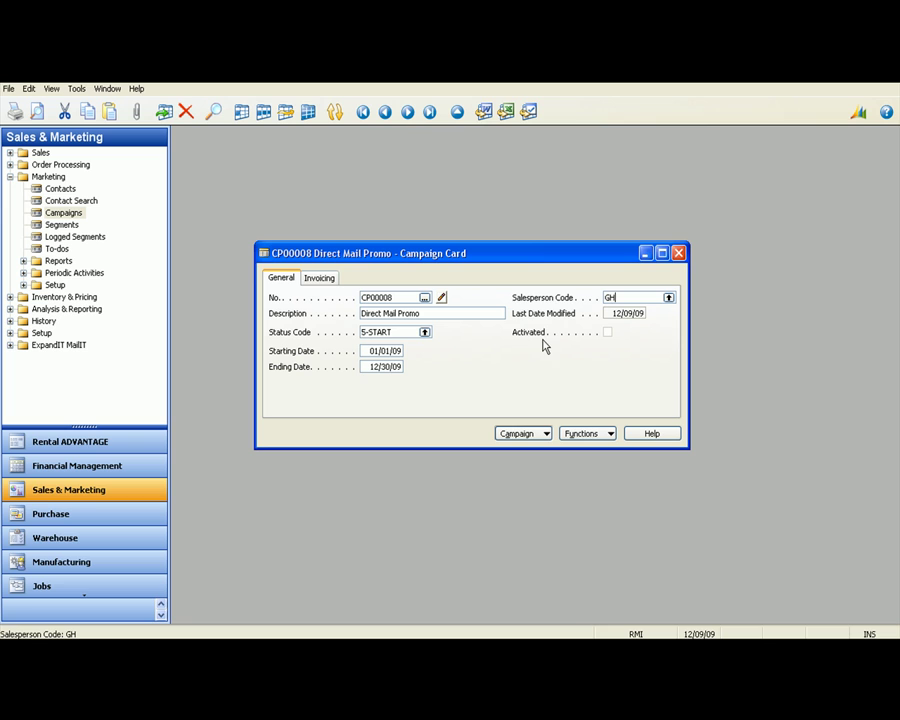
Open the campaign's segments and load segment SG00074 Direct Mail Promo from the Segment List.
left_click(526, 433)
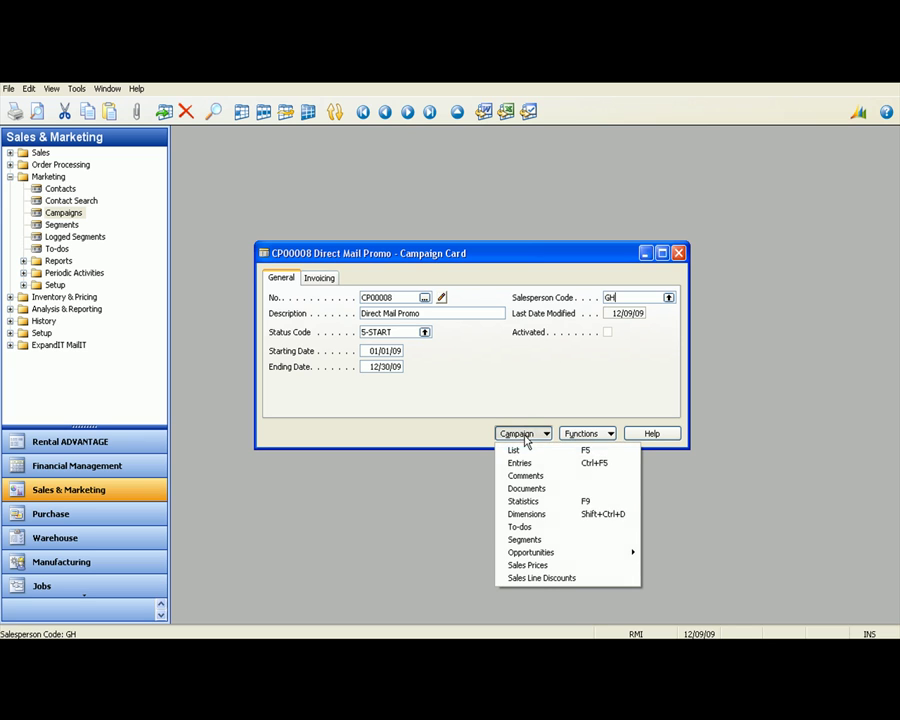
left_click(530, 539)
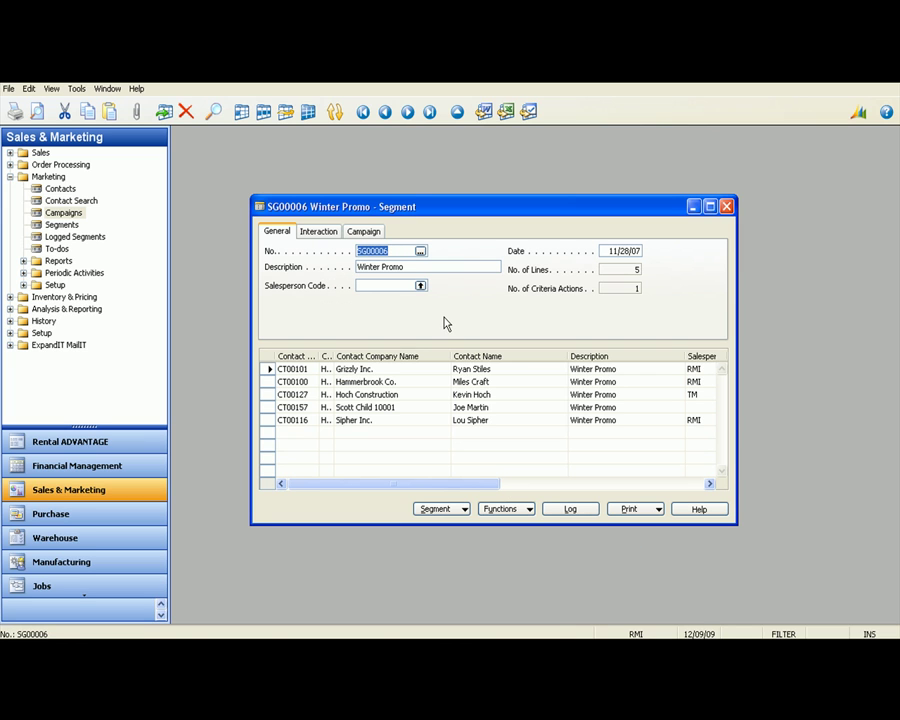
key("F5")
key("Down")
key("Return")
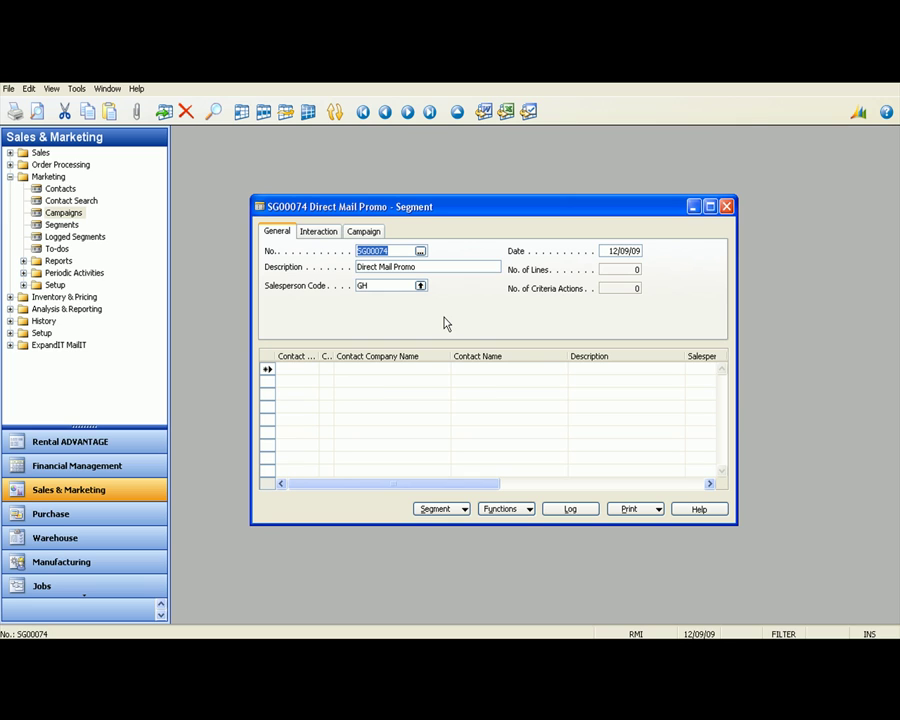
key("Tab")
key("Tab")
key("Tab")
key("Tab")
key("Tab")
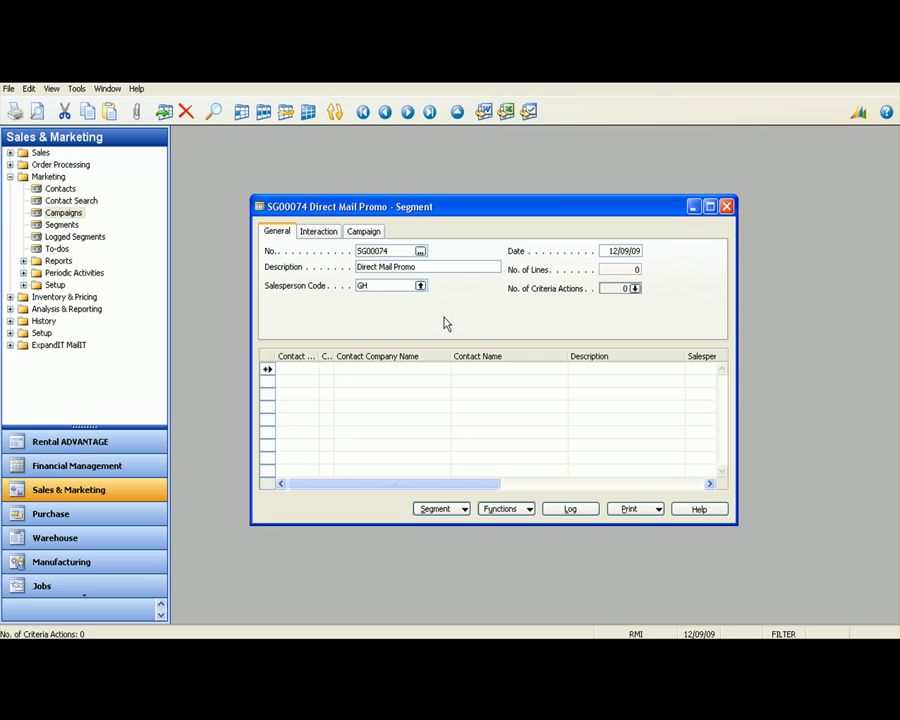
Add contacts whose rental ledger entries show Type Ordered Product, No. Ordered 0310.12.015, giving 7 contacts.
left_click(510, 511)
mouse_move(524, 527)
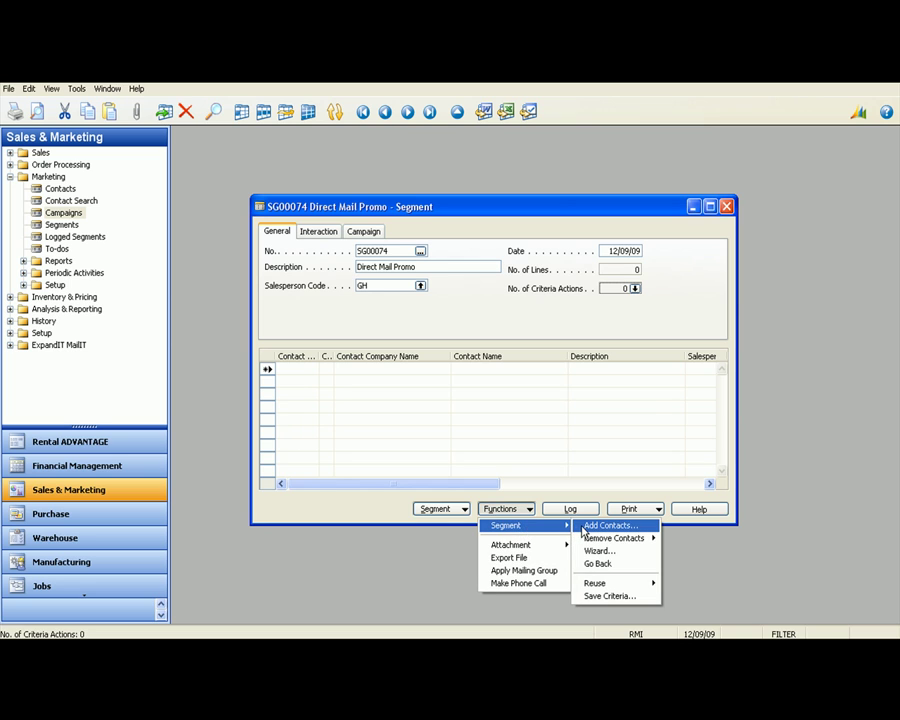
left_click(583, 525)
left_click(685, 325)
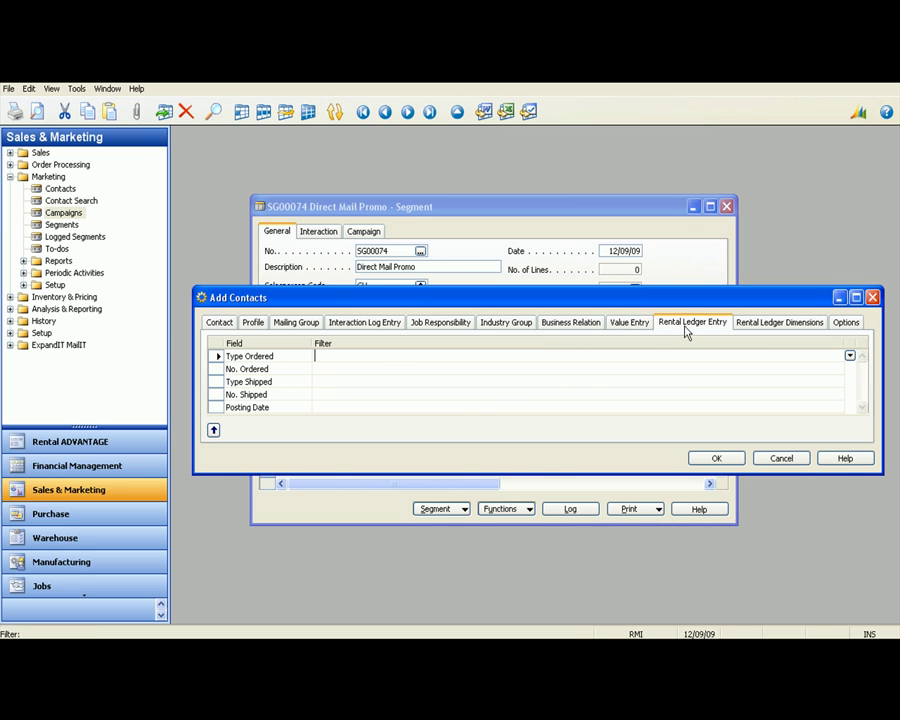
left_click(849, 356)
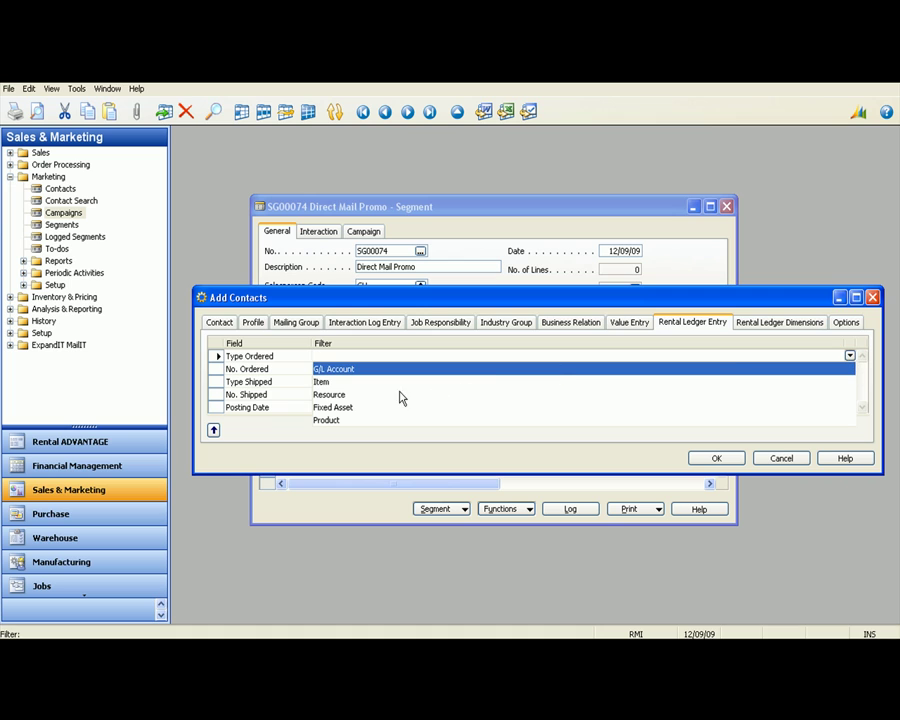
left_click(341, 421)
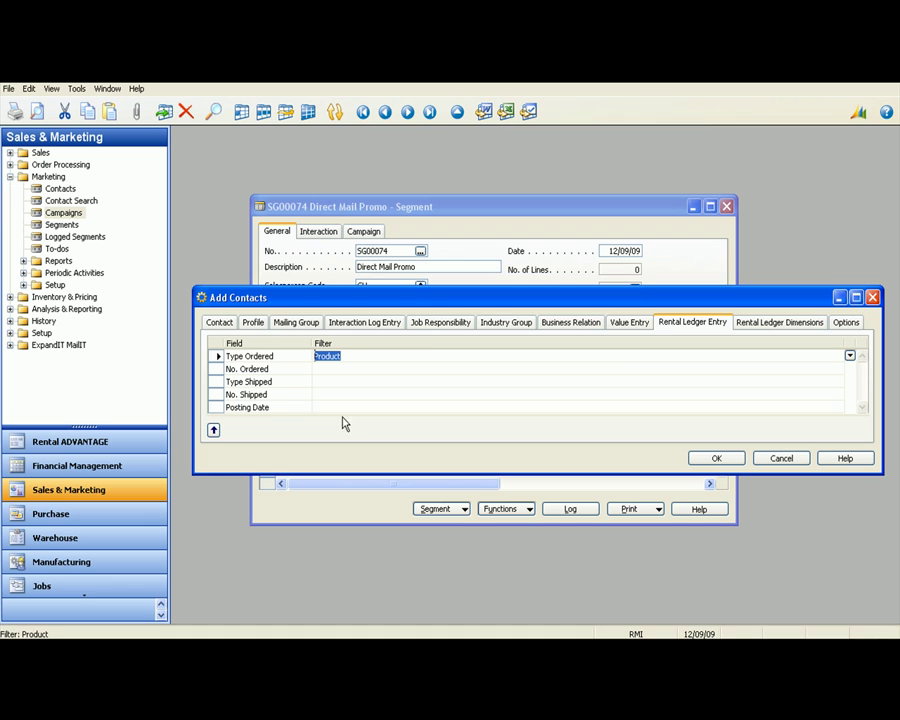
left_click(797, 368)
left_click(850, 369)
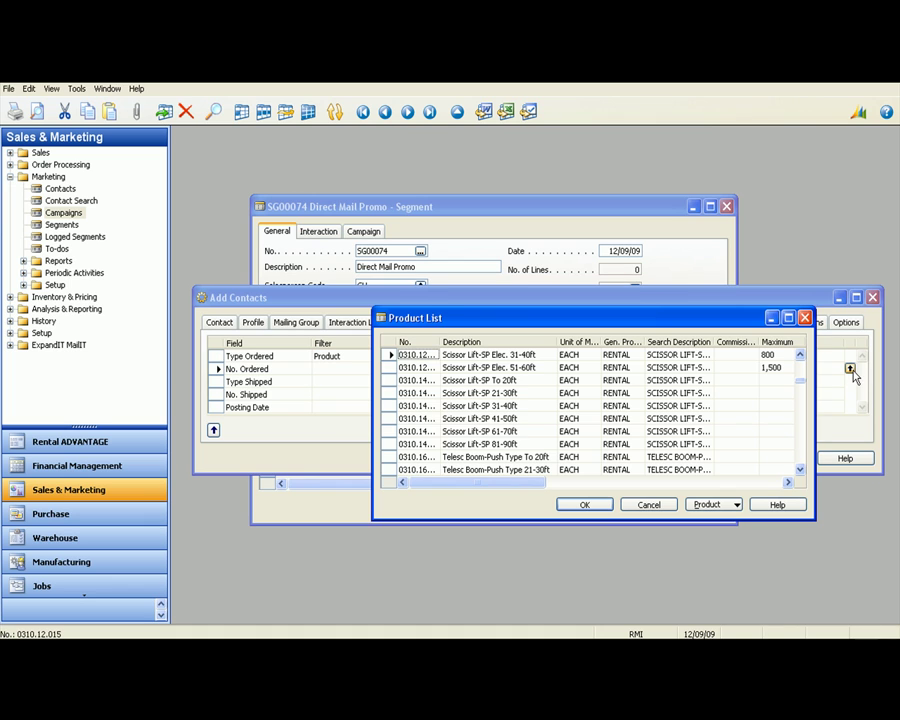
left_click(585, 503)
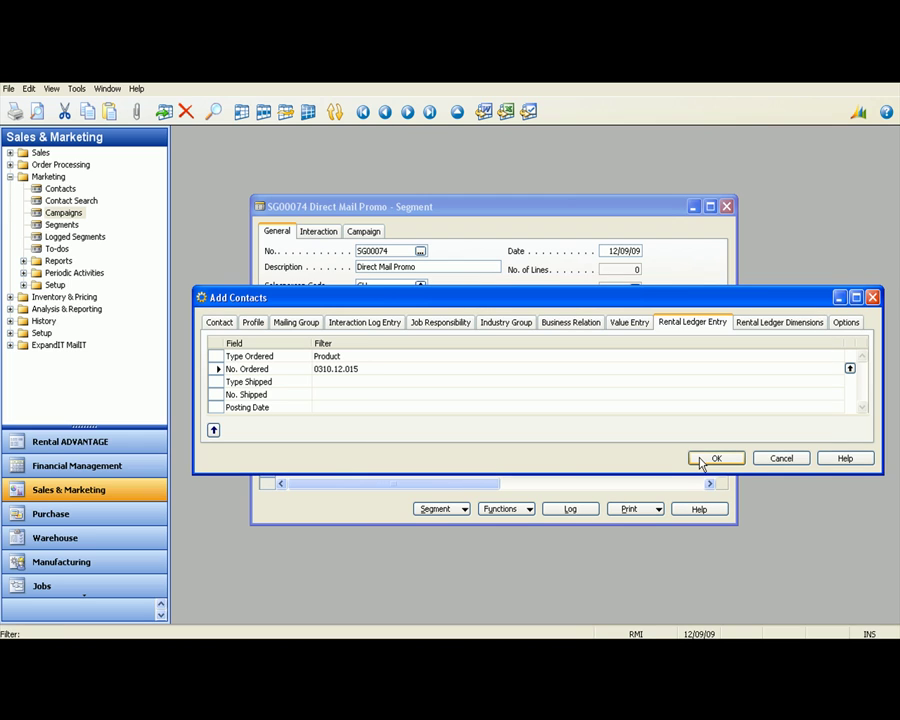
left_click(707, 460)
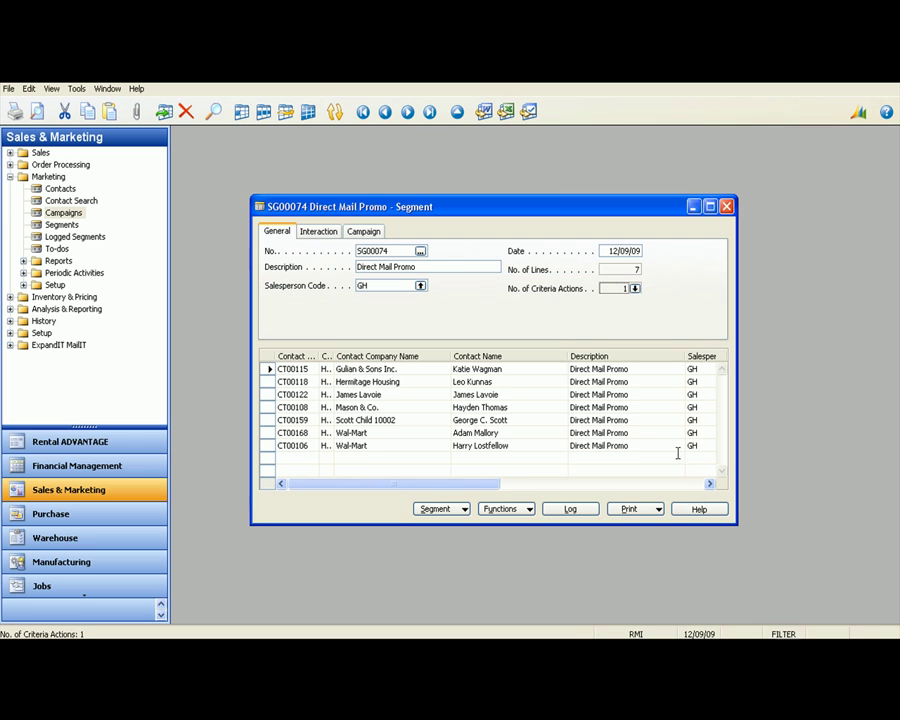
Inspect the Gulian & Sons contact line, then review the segment's MKT-DIRECT interaction template list.
left_click(430, 372)
left_click(484, 372)
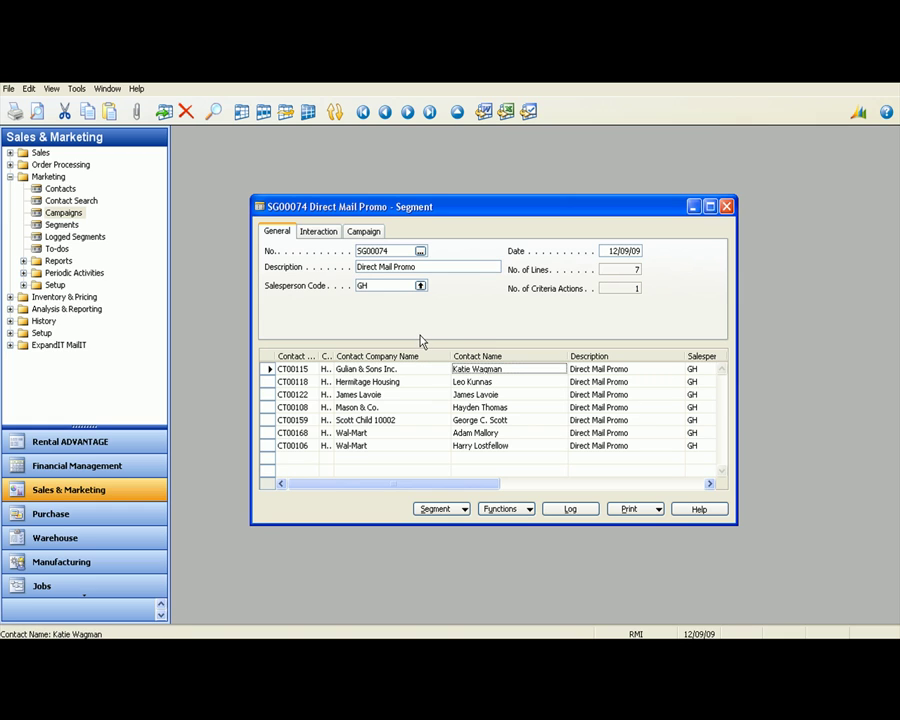
left_click(320, 232)
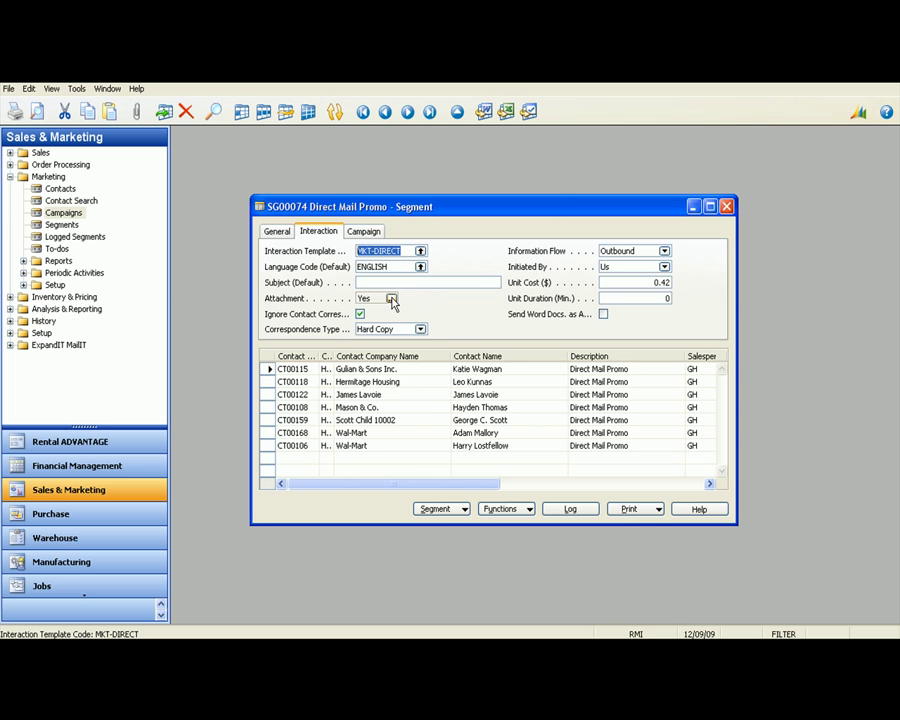
left_click(421, 253)
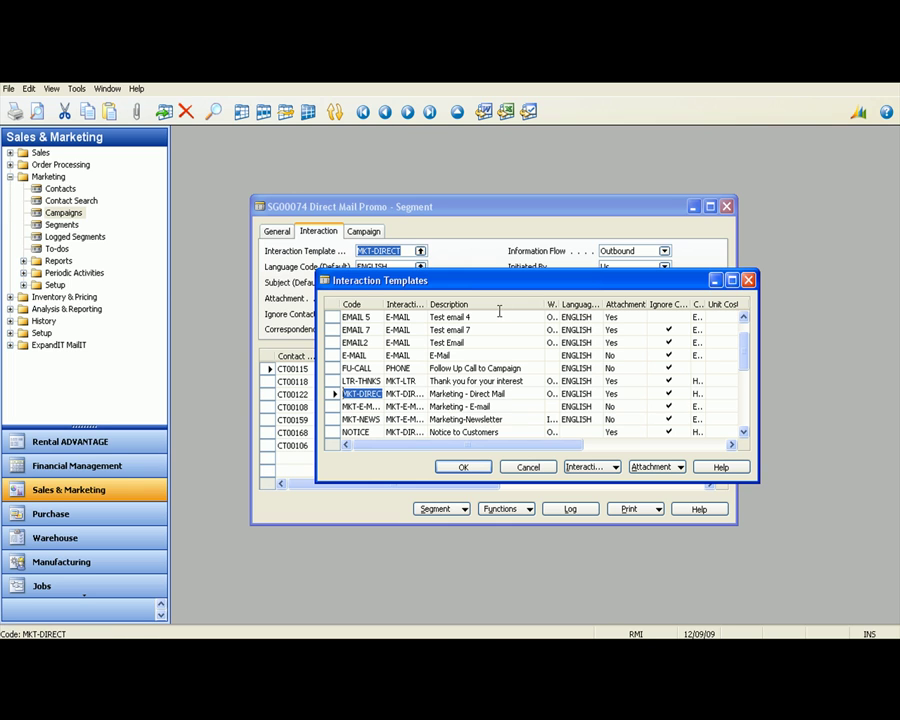
left_click(750, 282)
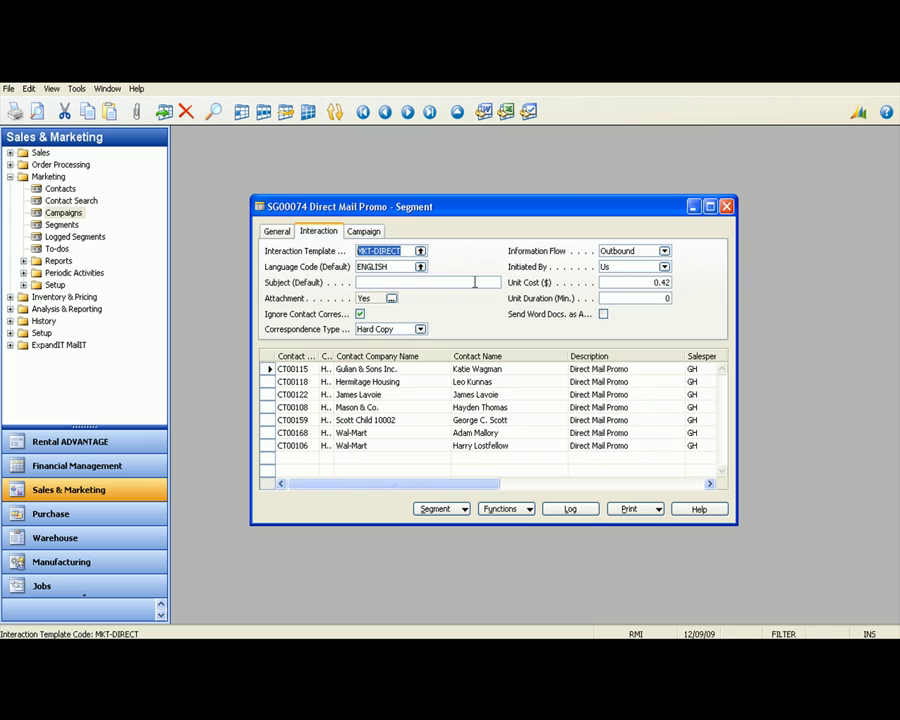
Open the segment's promo letter attachment in Word, scroll through it, and return to SG00074.
left_click(392, 297)
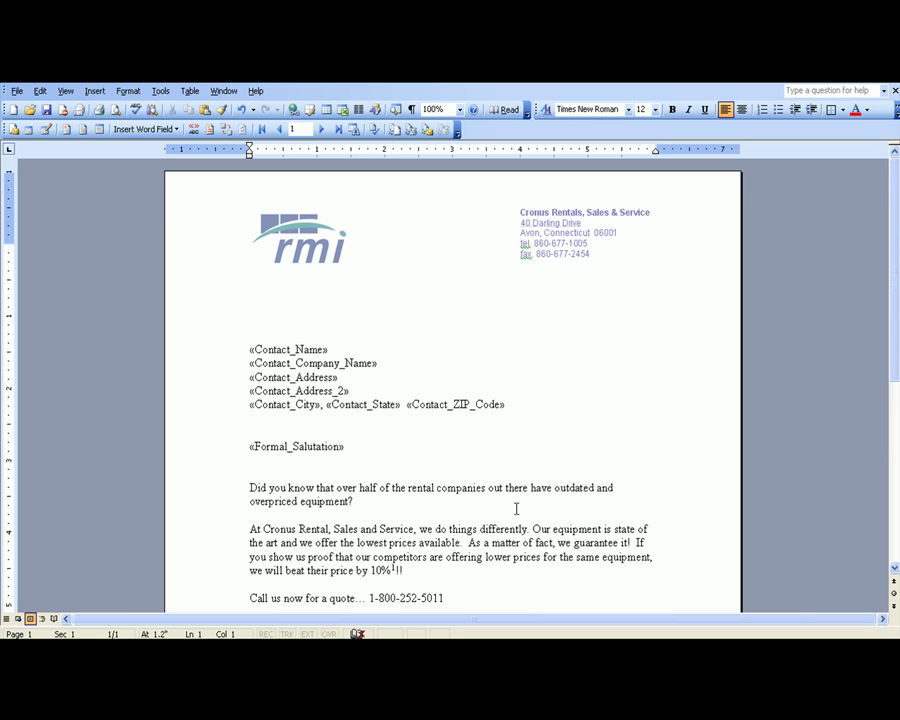
scroll(510, 526, "down", 3)
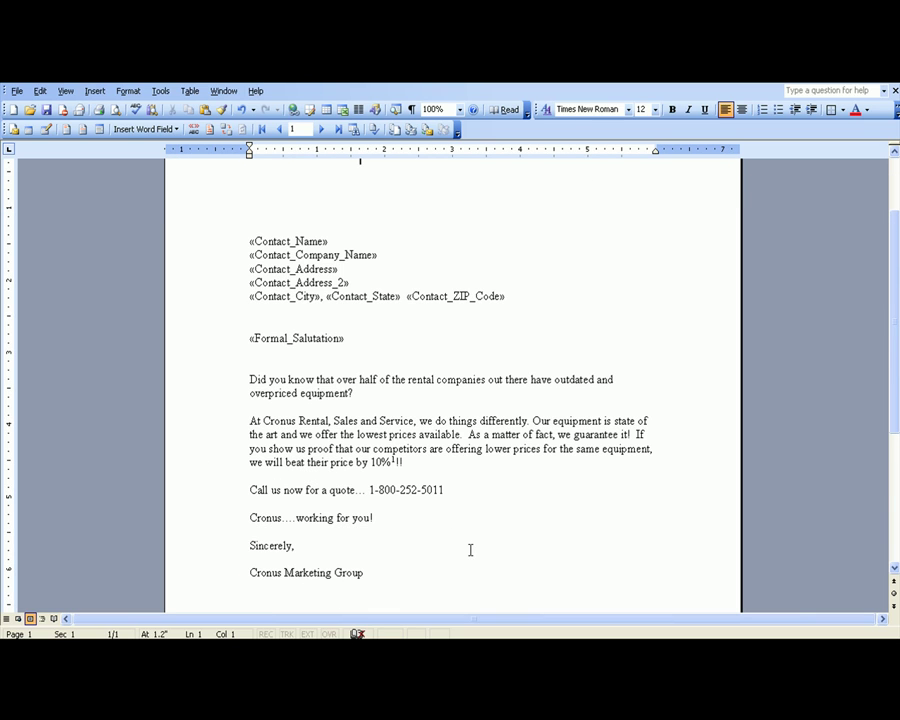
scroll(474, 546, "down", 3)
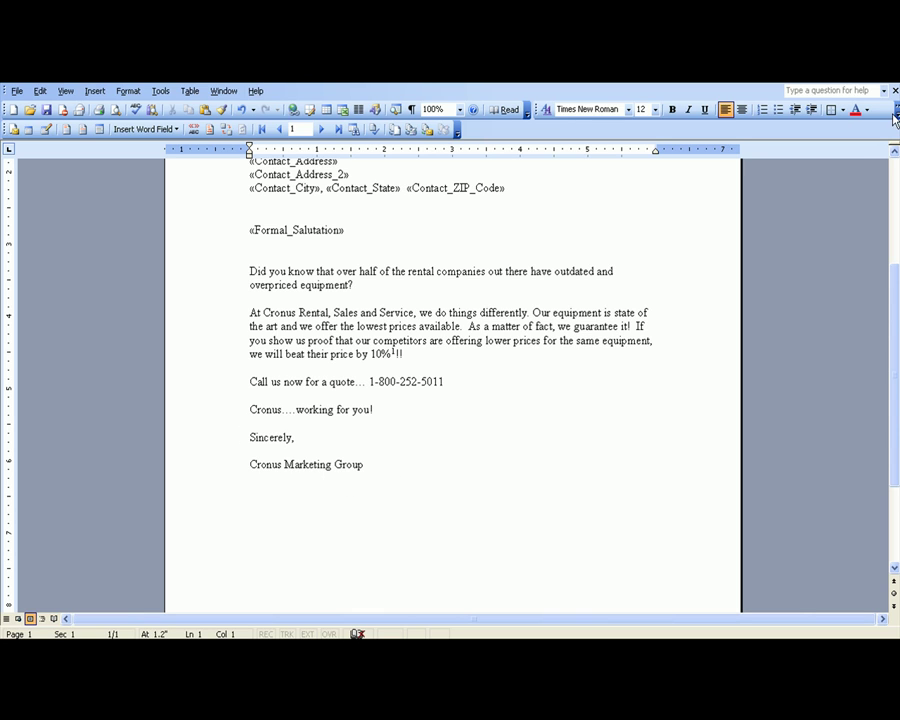
key("alt+Tab")
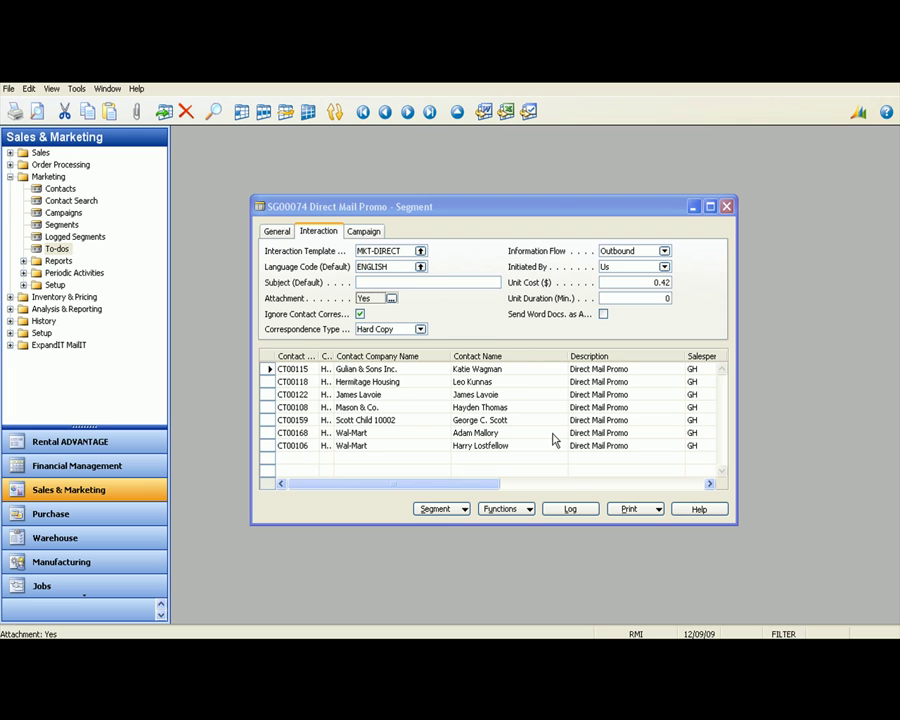
Log segment SG00074 with Send Attachments checked and acknowledge the logged confirmation.
left_click(571, 510)
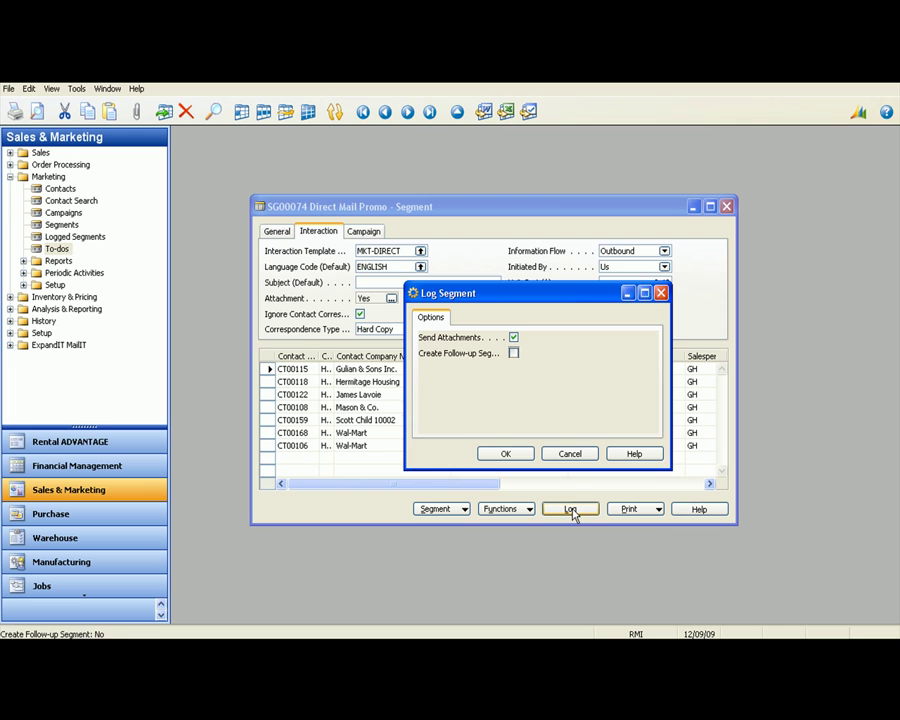
left_click(507, 454)
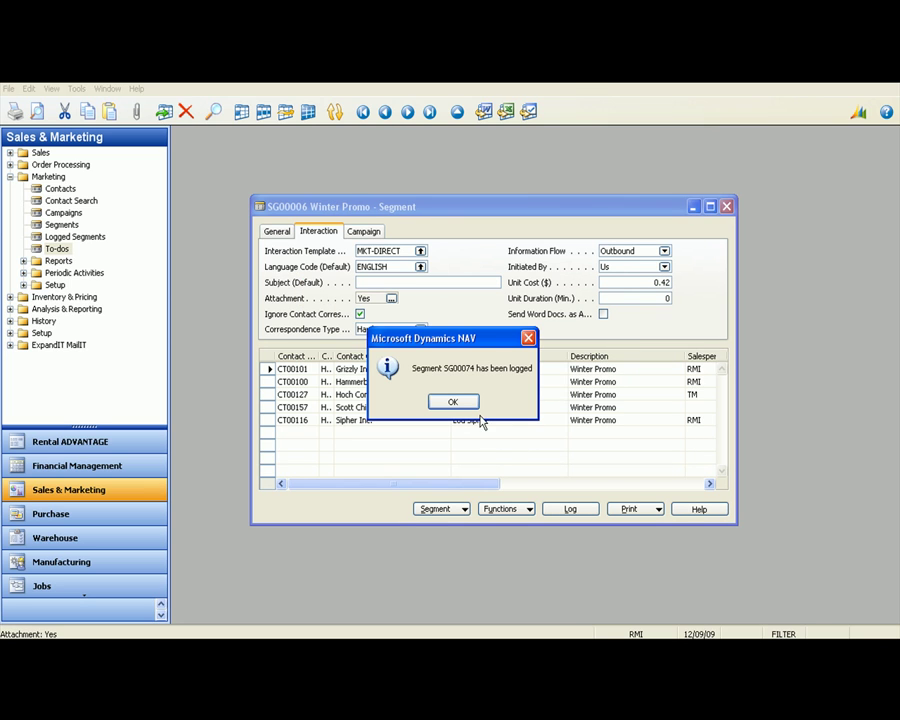
left_click(453, 402)
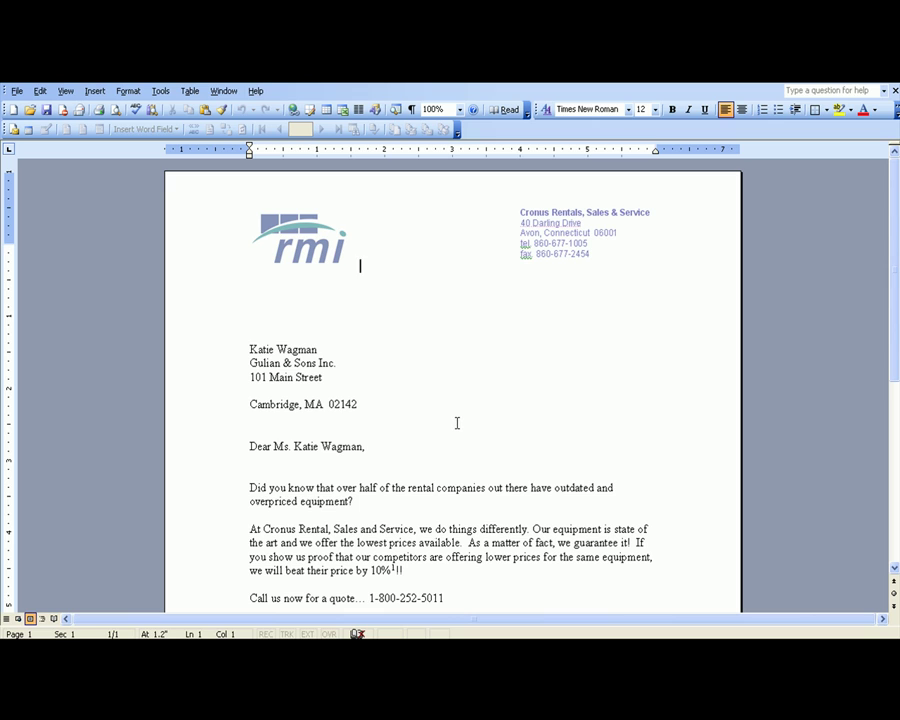
Scroll through the merged Gulian & Sons letter and close it without saving.
scroll(458, 422, "down", 1)
scroll(458, 422, "down", 2)
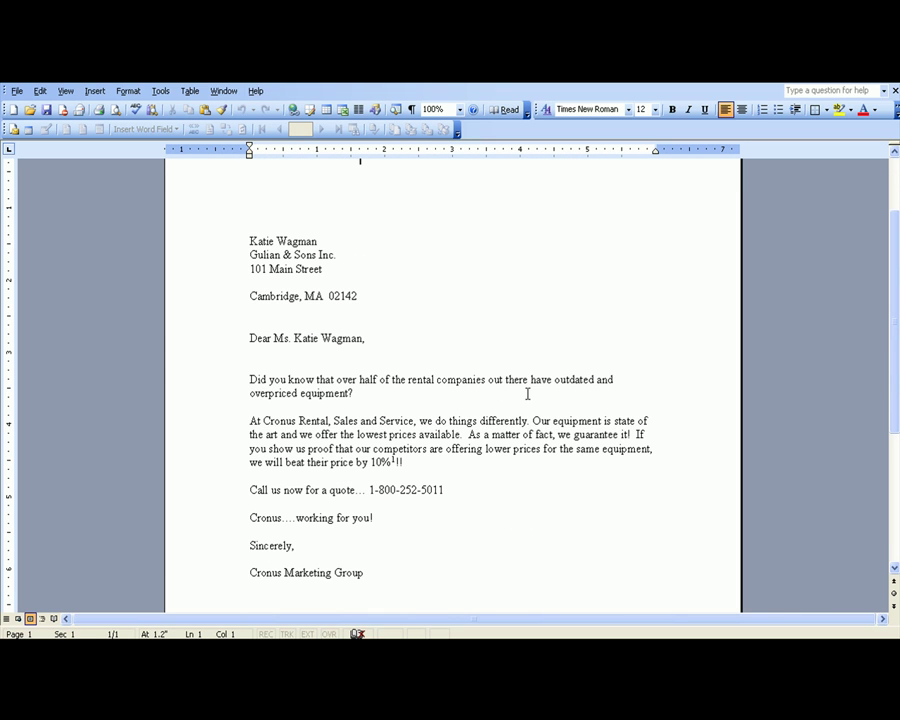
key("ctrl+w")
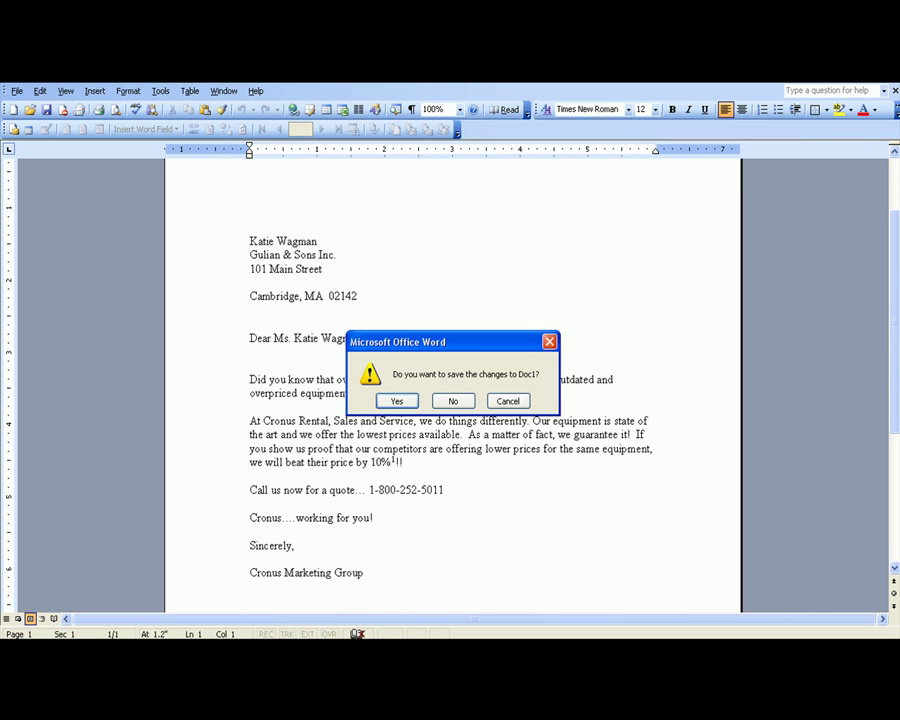
left_click(455, 401)
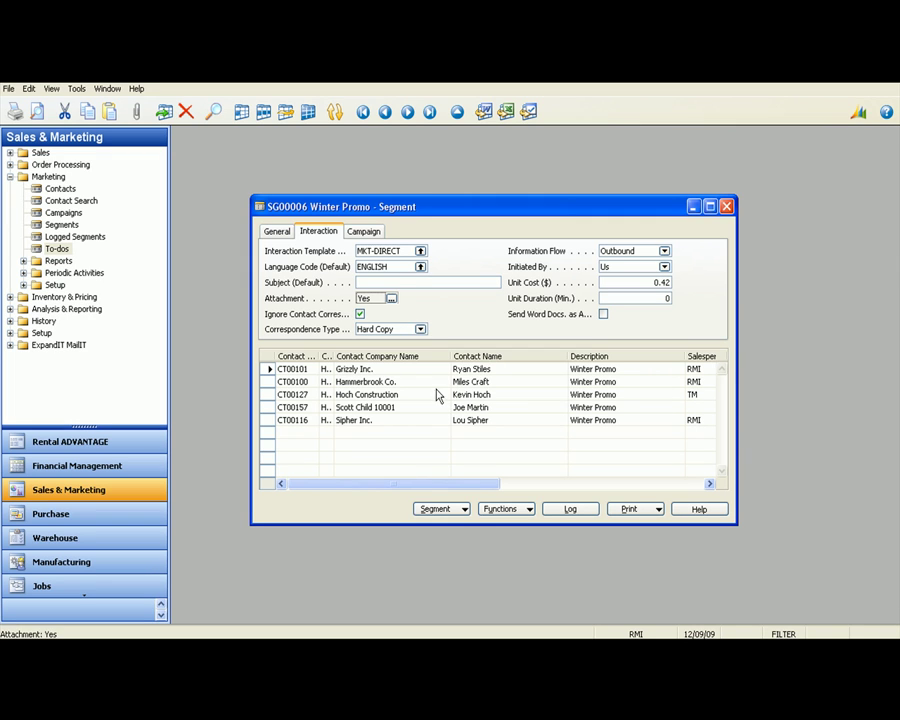
key("Tab")
key("Tab")
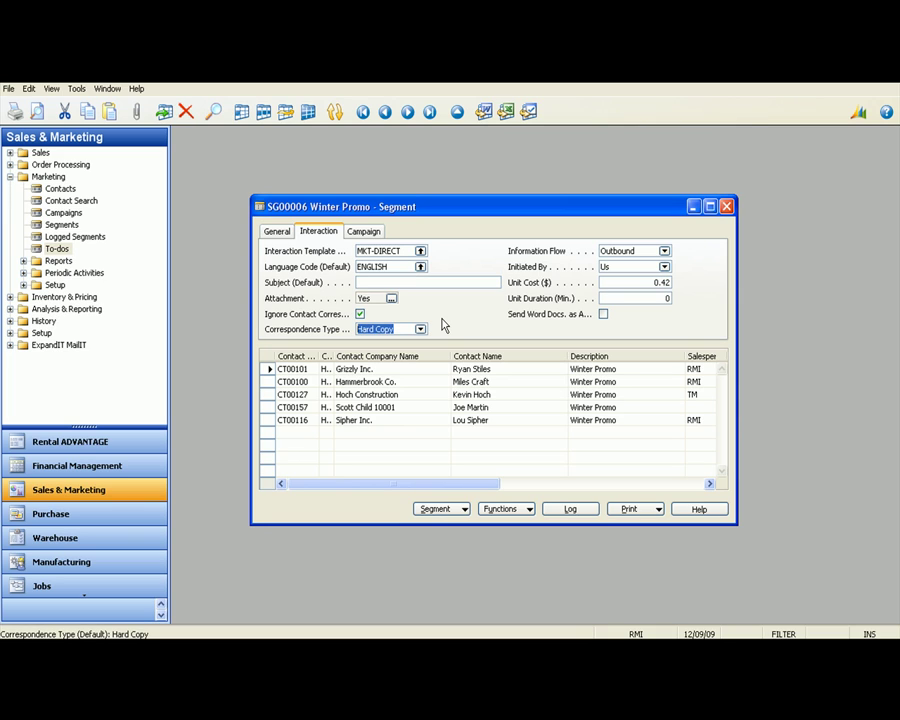
Close the Winter Promo segment and Direct Mail Promo campaign card, then open the CT00029 Gulian & Sons contact.
left_click(727, 207)
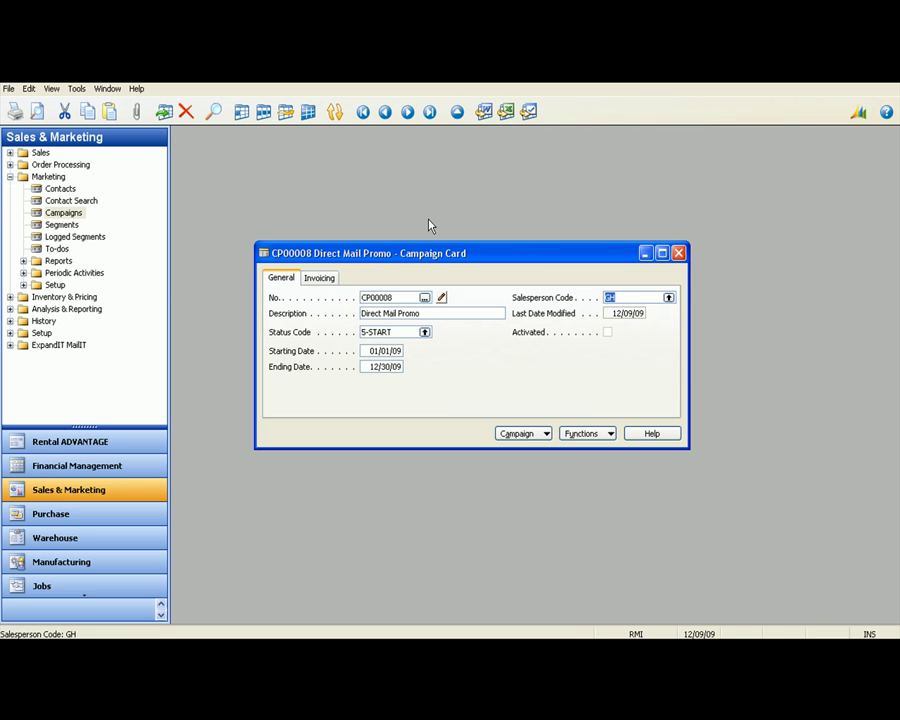
left_click(678, 253)
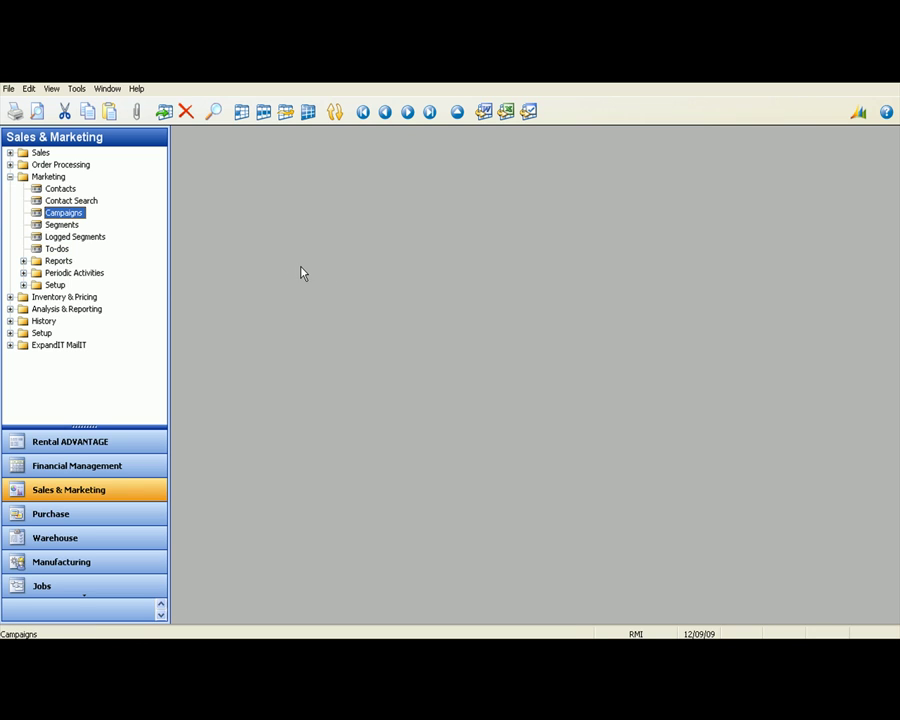
left_click(62, 189)
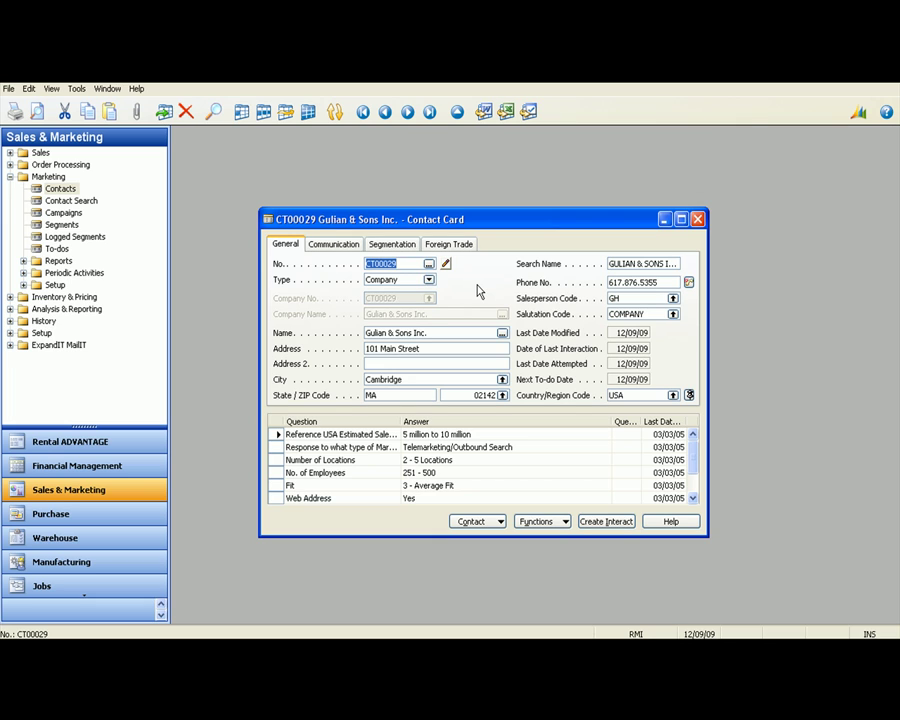
Start a new PHONE1 interaction described as the contact calling about the promotion.
left_click(600, 521)
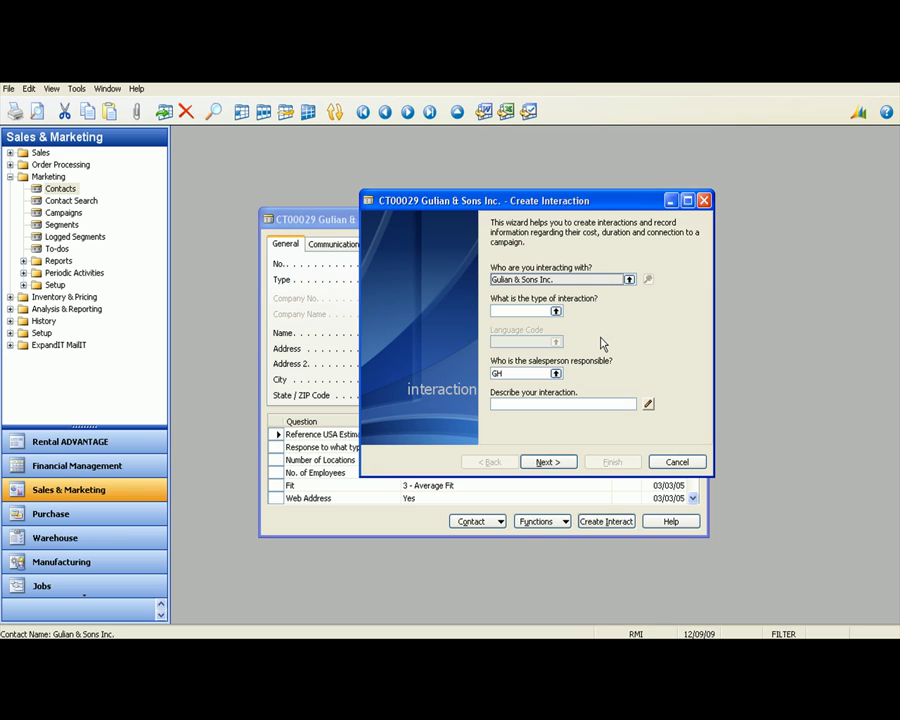
left_click(556, 311)
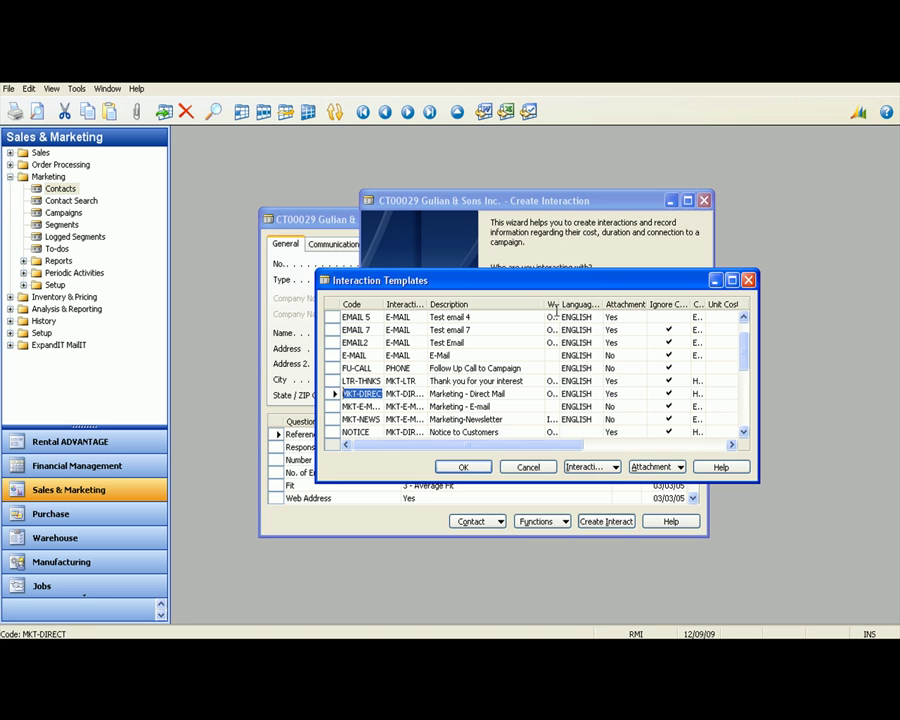
key("Down")
key("Down")
key("Down")
key("Down")
key("Down")
key("Down")
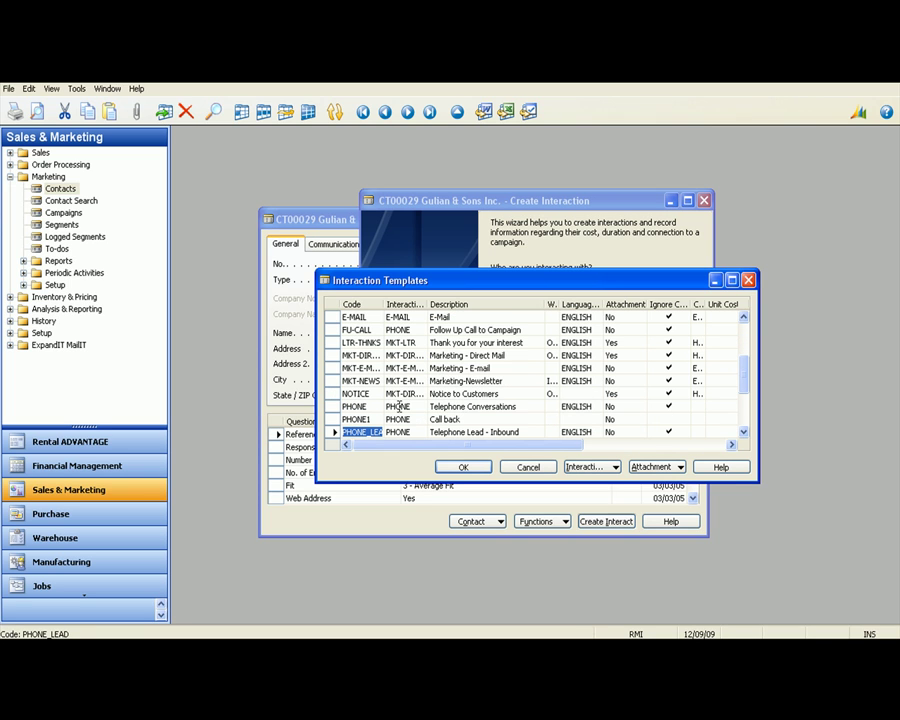
key("Up")
left_click(465, 467)
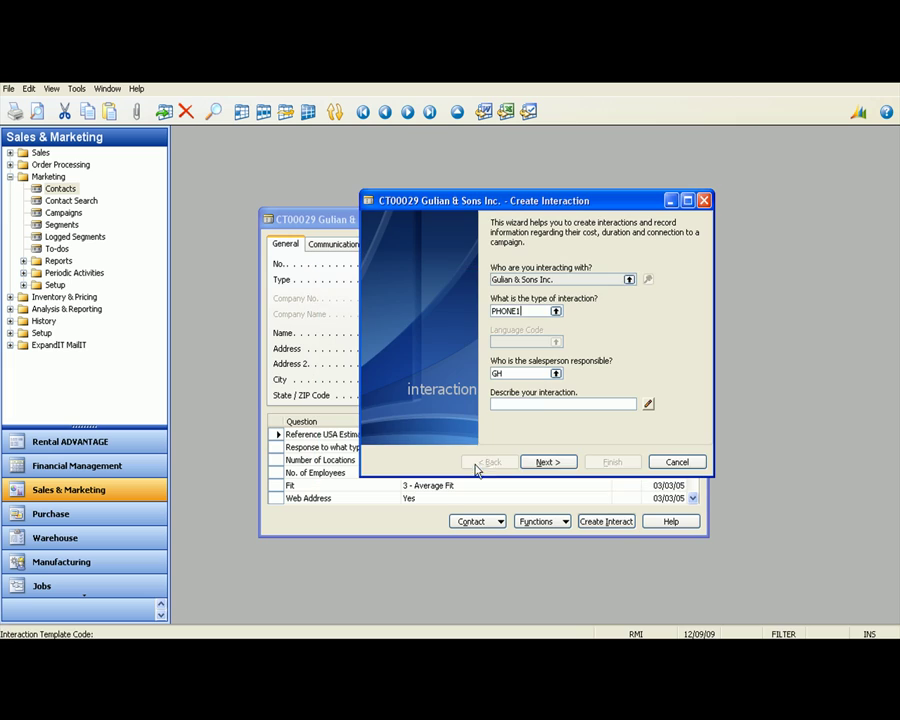
left_click(546, 405)
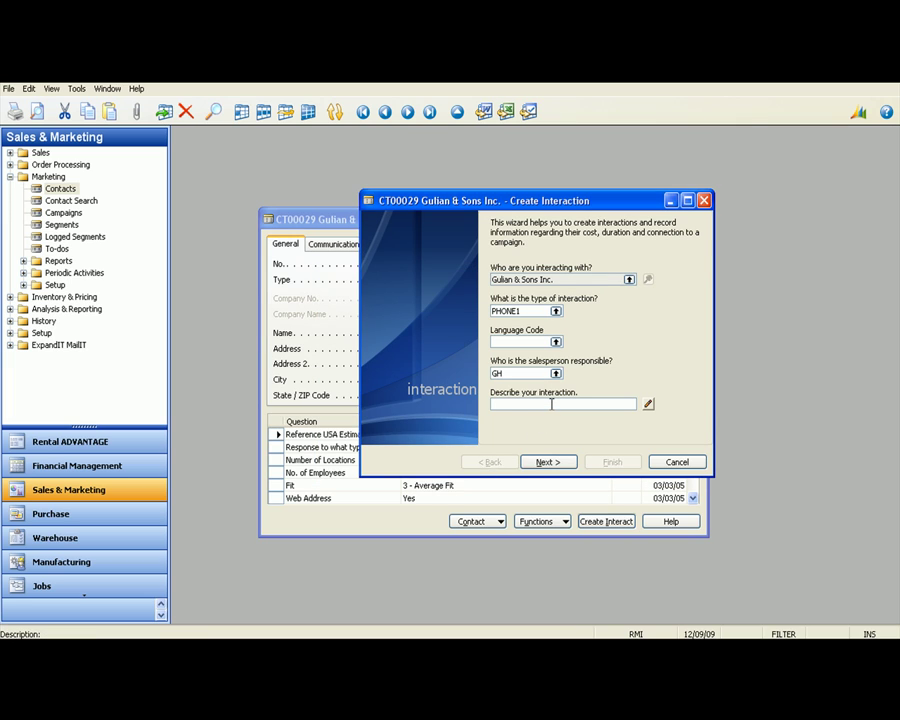
type("Katie called about promotion")
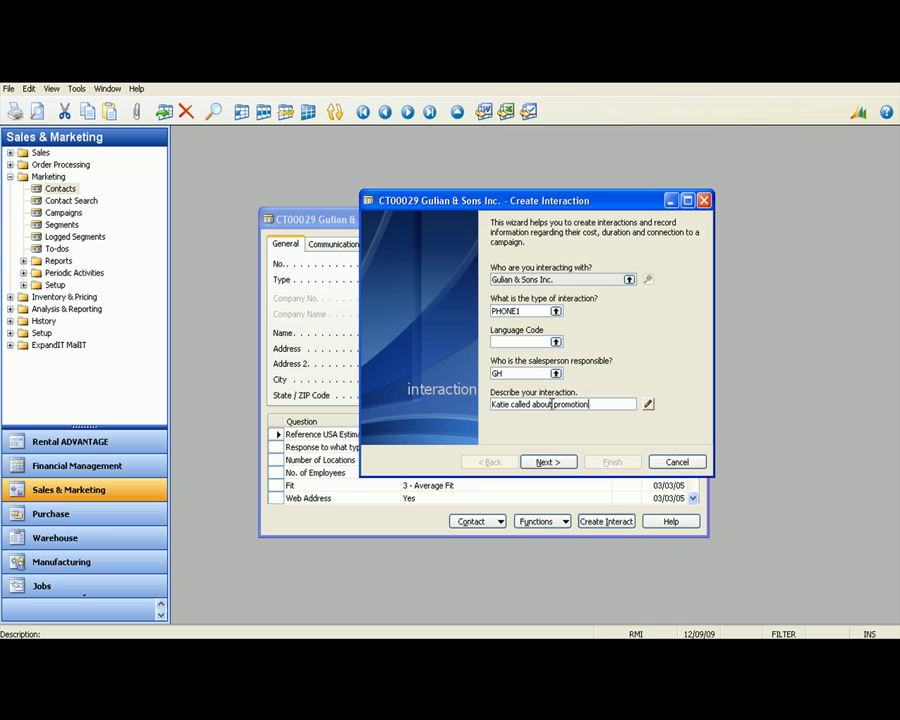
Set the interaction to Inbound, initiated by Them, evaluated Very Positive.
left_click(558, 464)
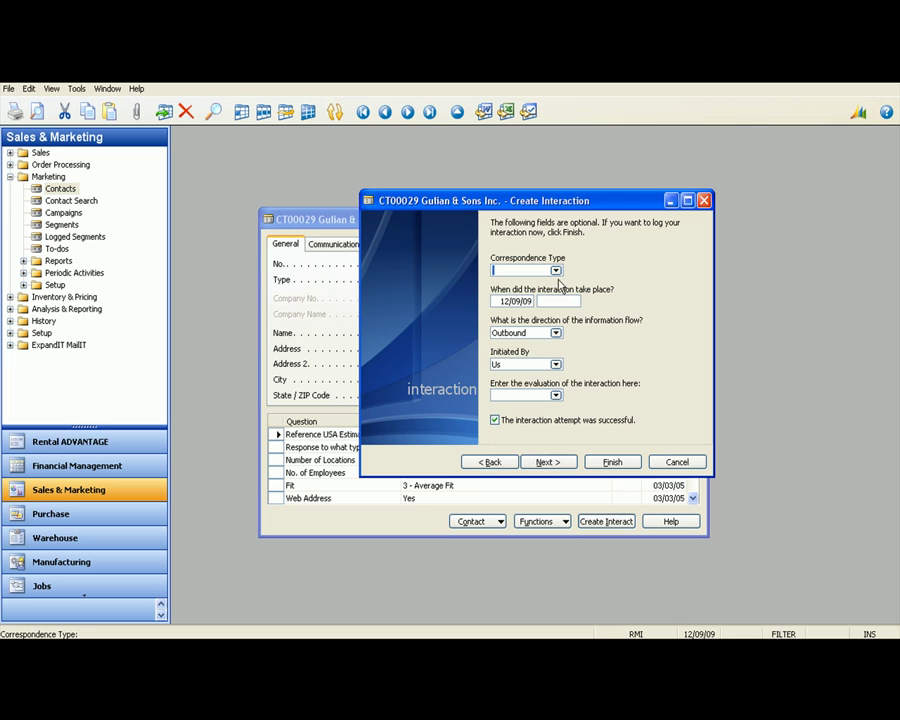
left_click(557, 333)
left_click(520, 371)
left_click(556, 364)
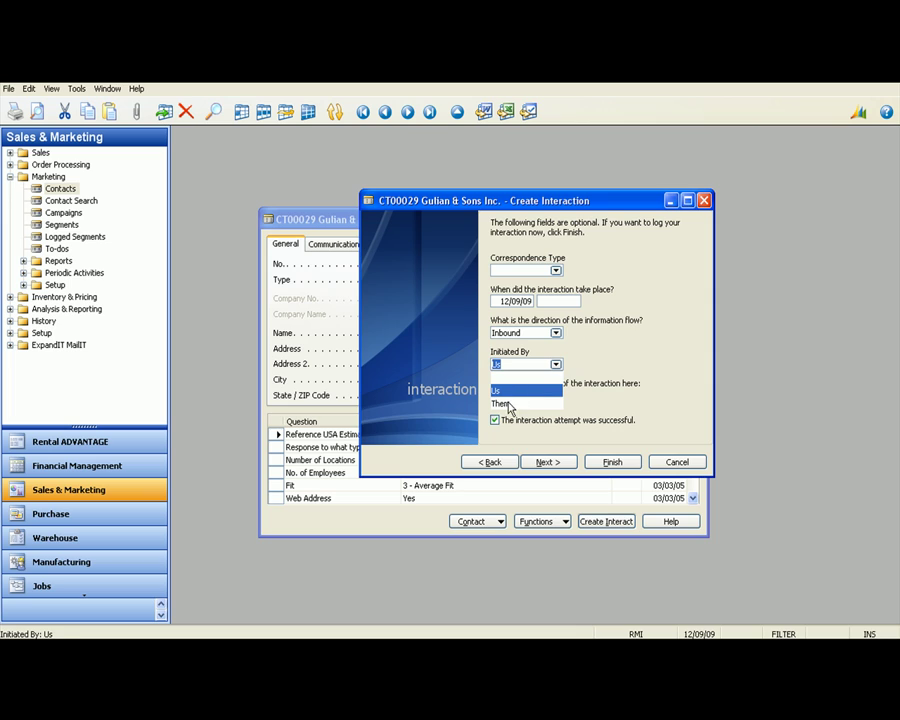
left_click(507, 401)
left_click(556, 395)
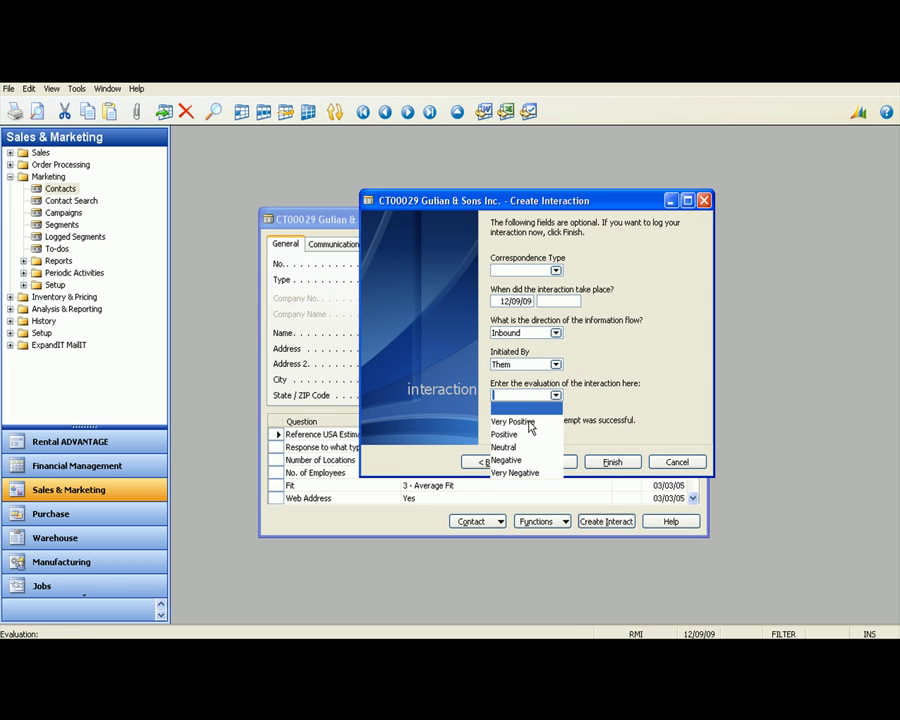
left_click(530, 422)
Link the interaction to campaign CP00008 Direct Mail Promo as a campaign response and finish.
left_click(563, 461)
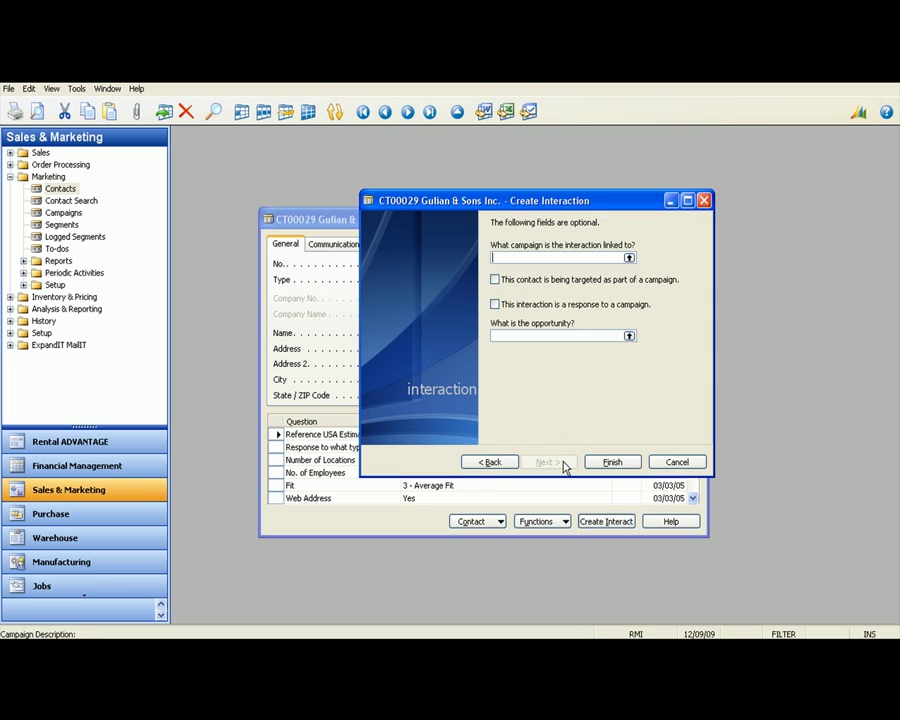
left_click(629, 258)
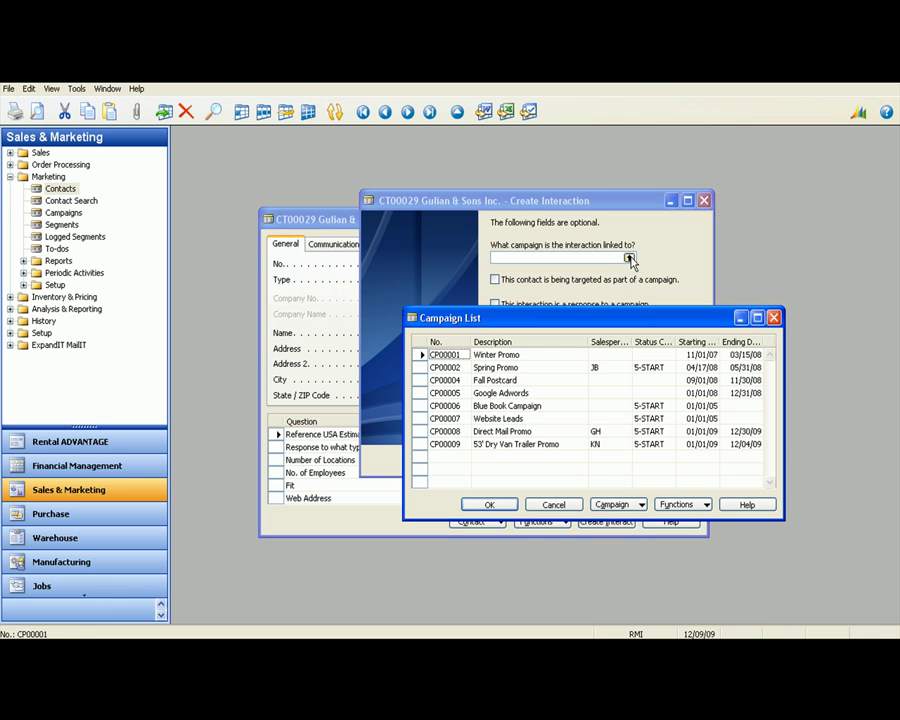
left_click(457, 432)
left_click(489, 504)
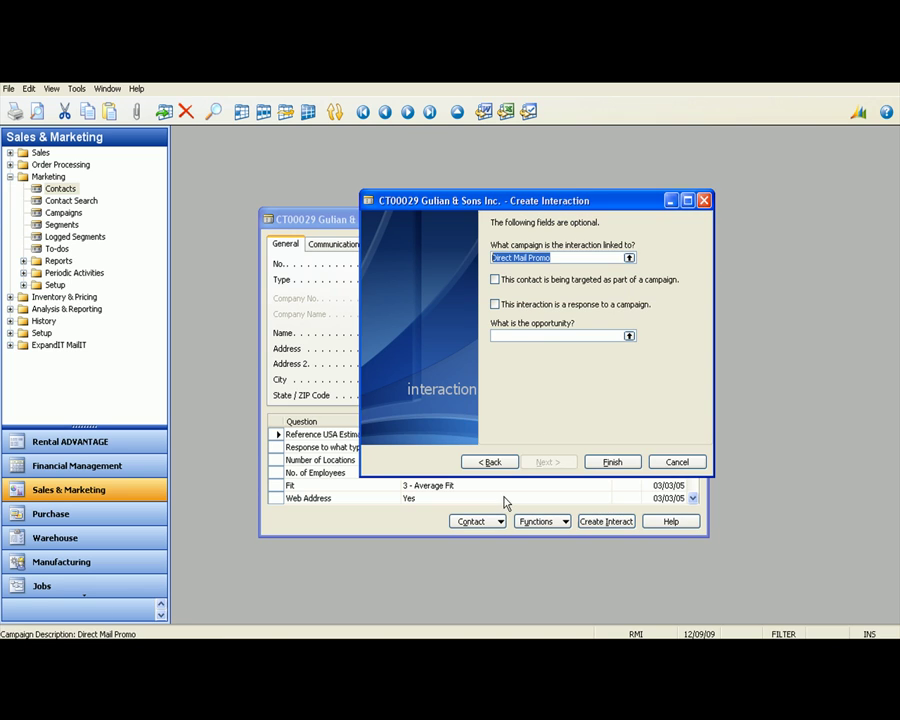
left_click(494, 305)
left_click(612, 461)
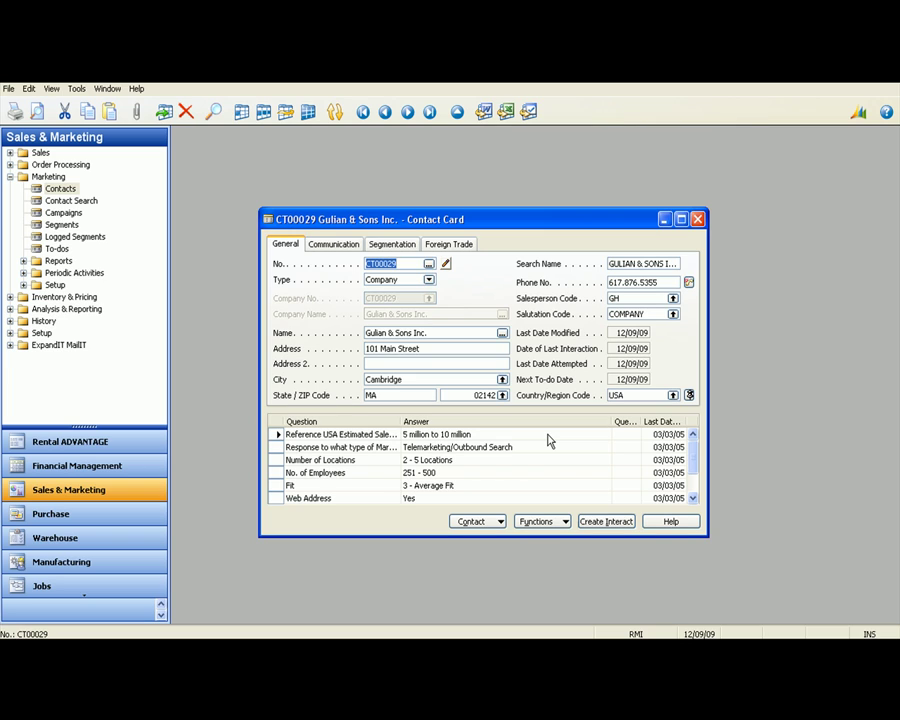
Close the Gulian & Sons contact card and open the CP00008 Direct Mail Promo campaign card.
left_click(697, 219)
left_click(64, 213)
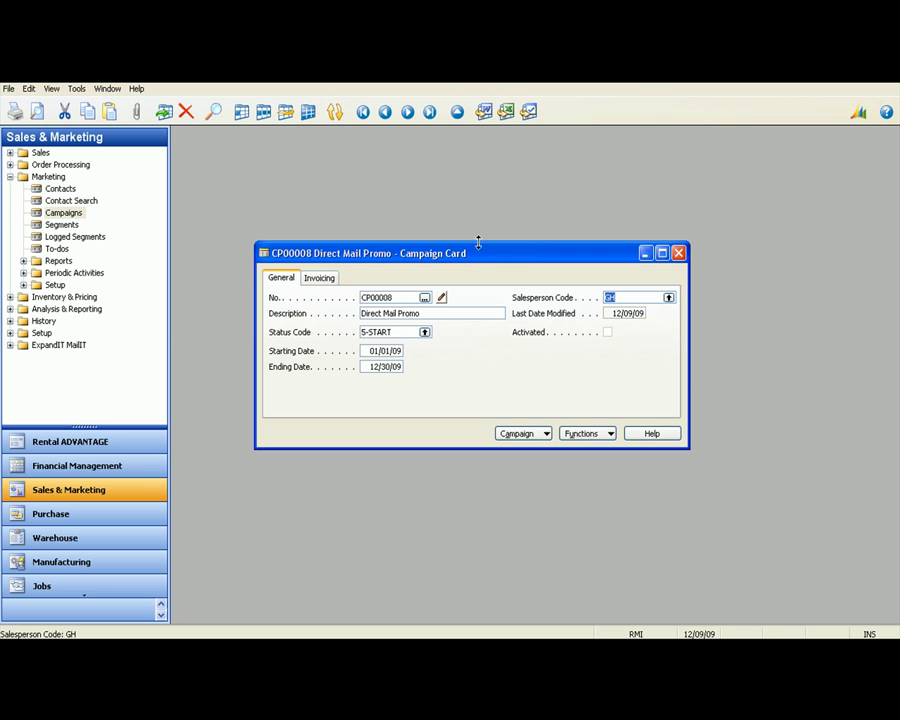
left_click(538, 433)
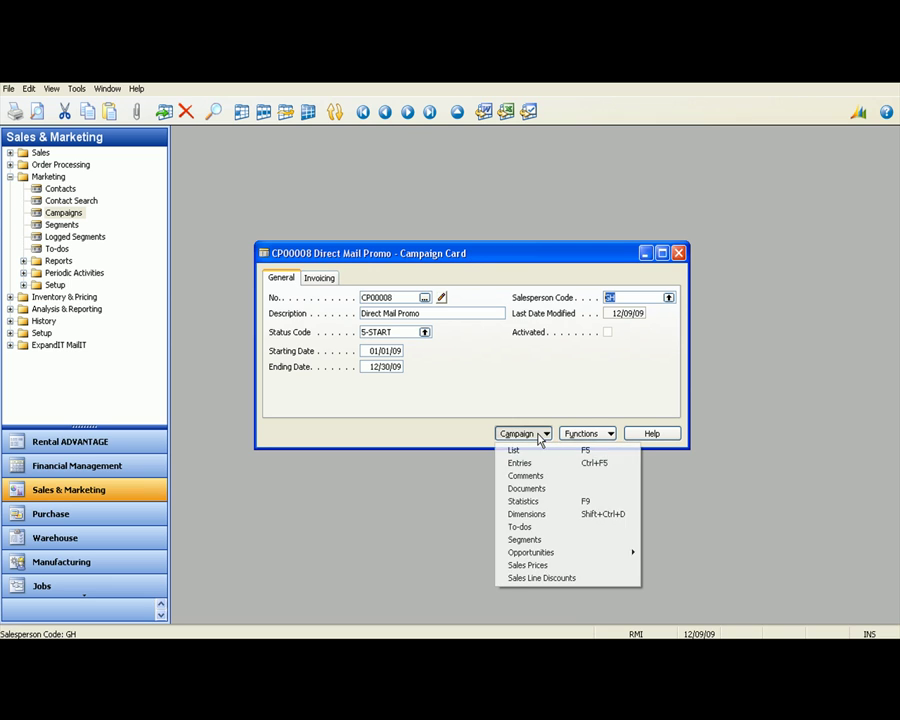
left_click(538, 501)
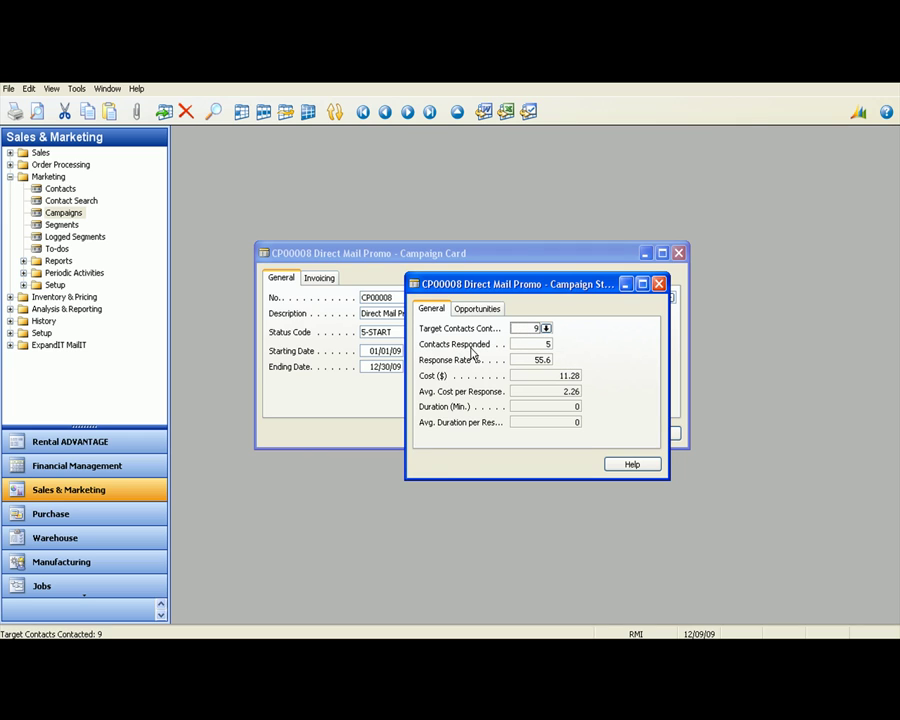
left_click(532, 347)
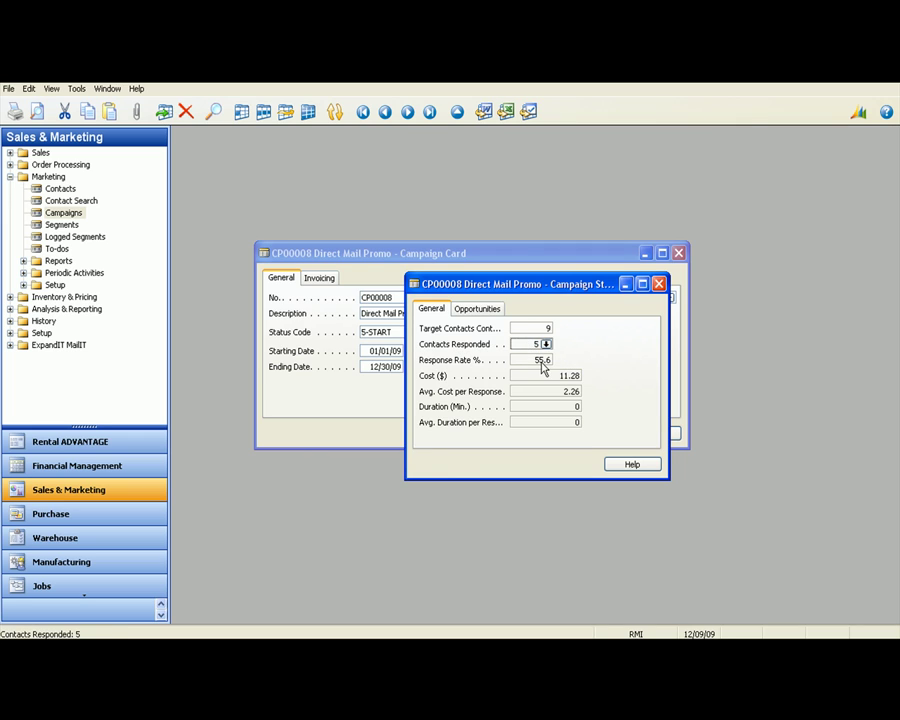
left_click(538, 360)
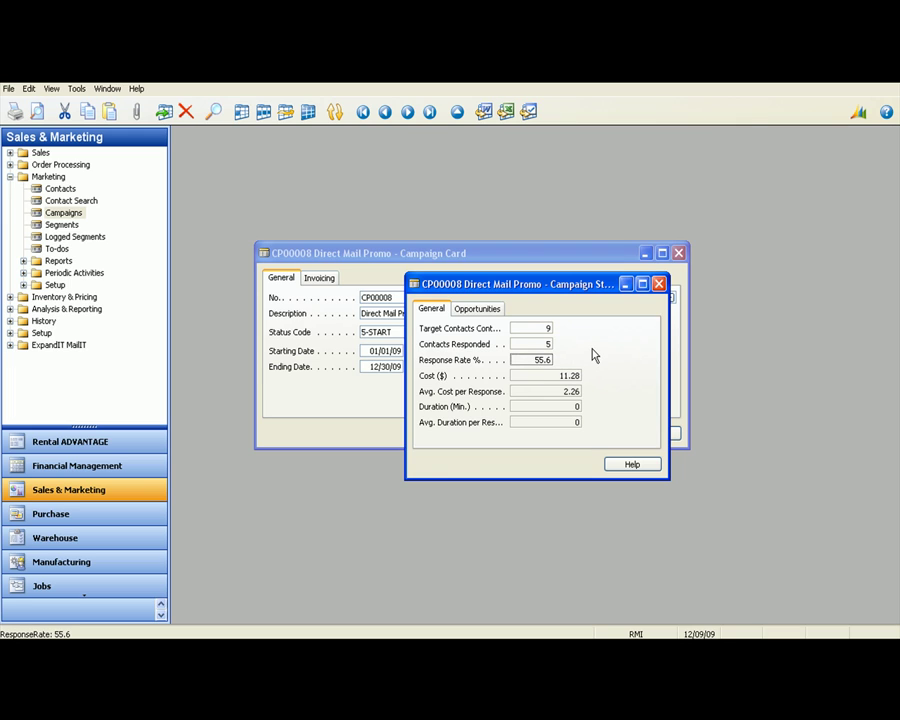
left_click(658, 284)
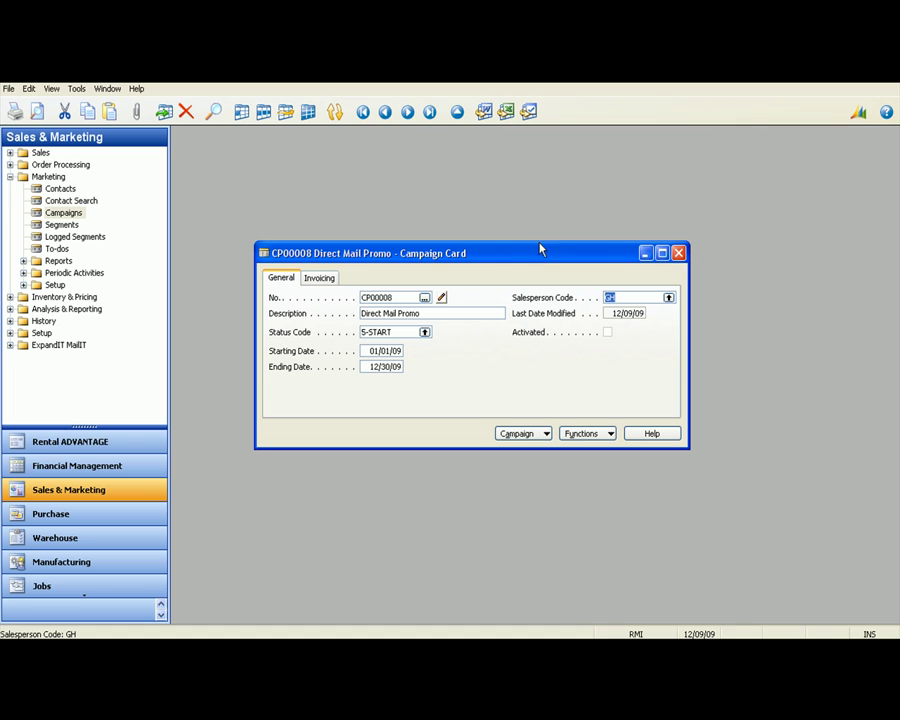
Close the CP00008 campaign card and open the CT00029 Gulian & Sons Inc. contact card.
left_click(678, 253)
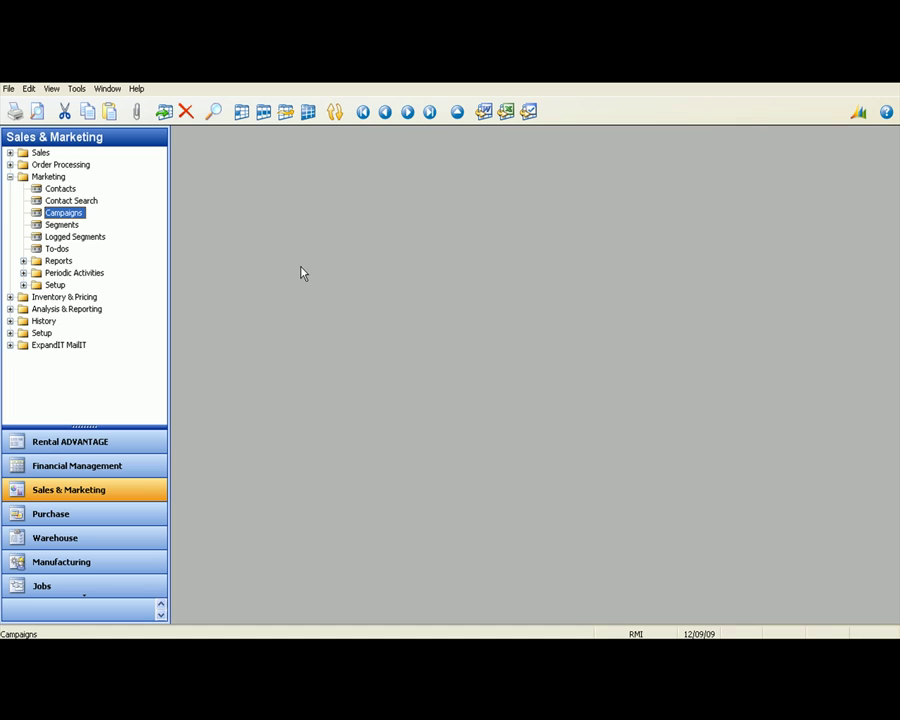
left_click(66, 189)
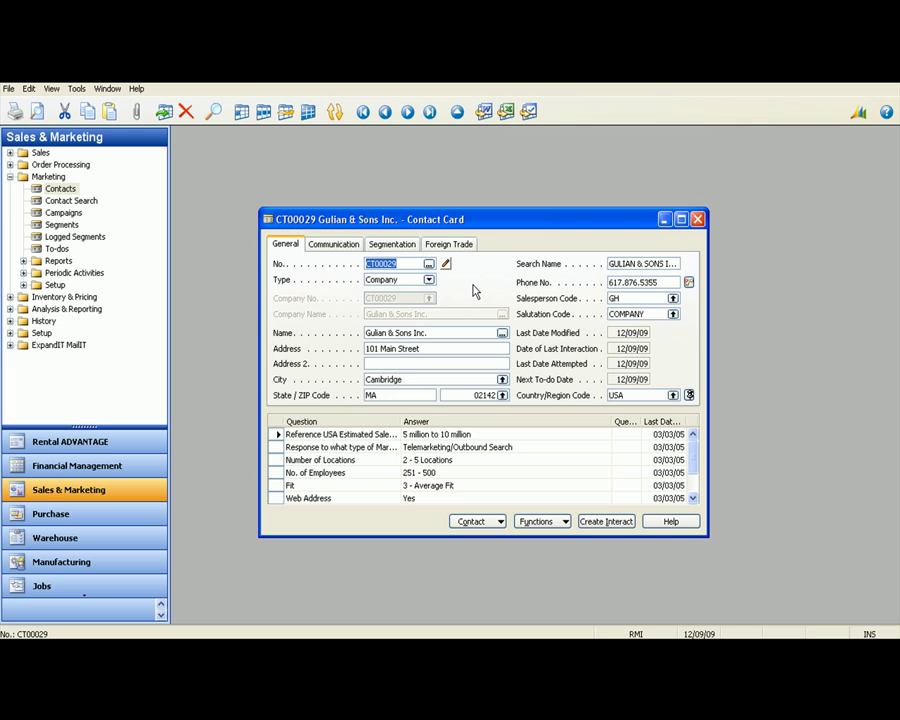
left_click(482, 522)
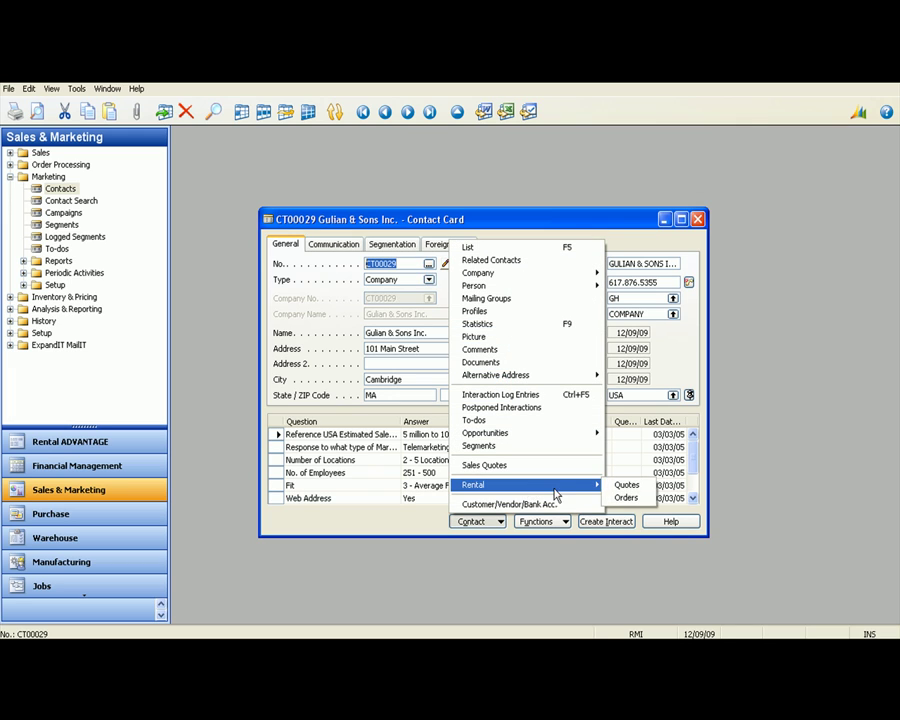
Open Gulian & Sons rental quote RO00168 and preview its printout down to the signature line.
left_click(618, 487)
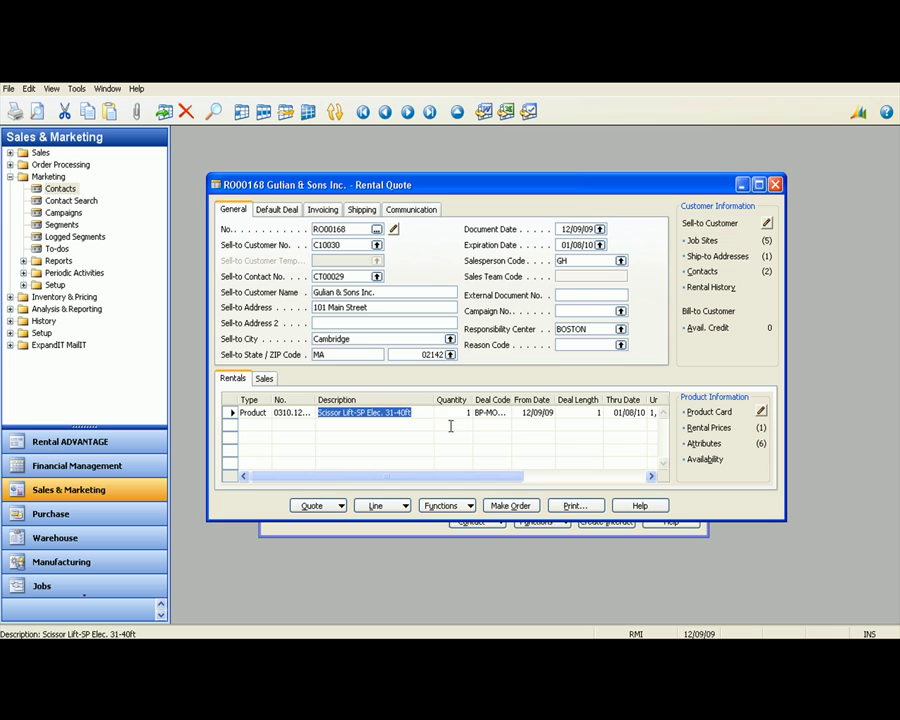
left_click(573, 506)
left_click(471, 317)
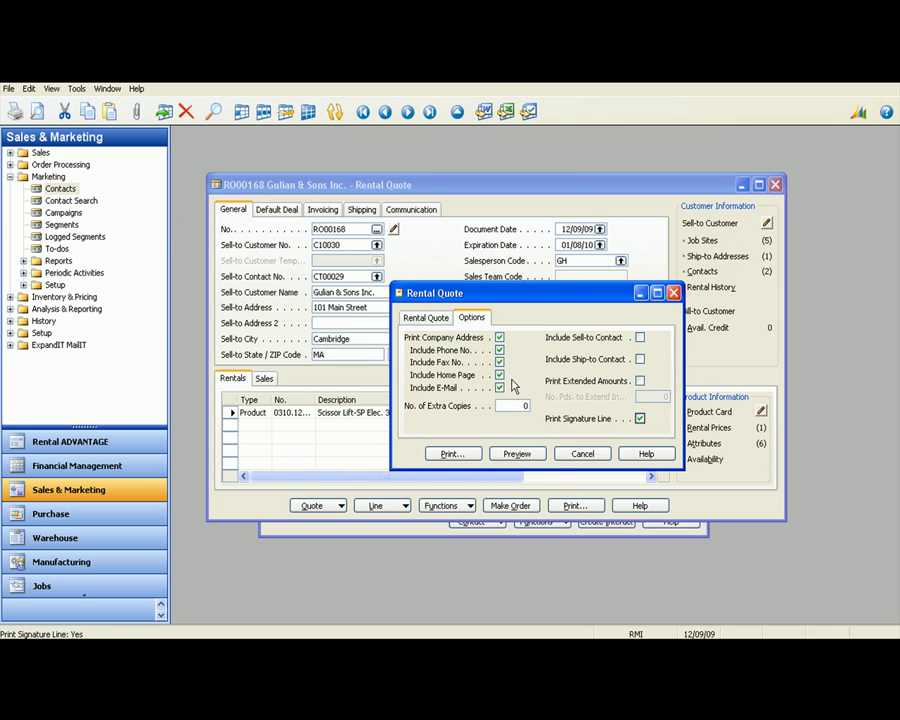
left_click(517, 454)
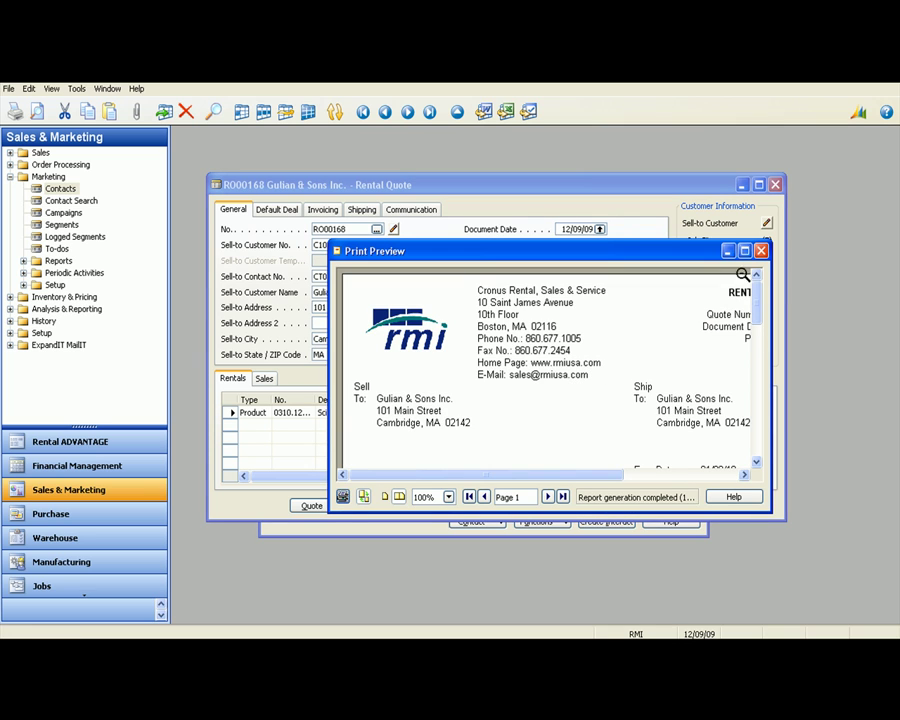
left_click_drag(758, 285, 757, 435)
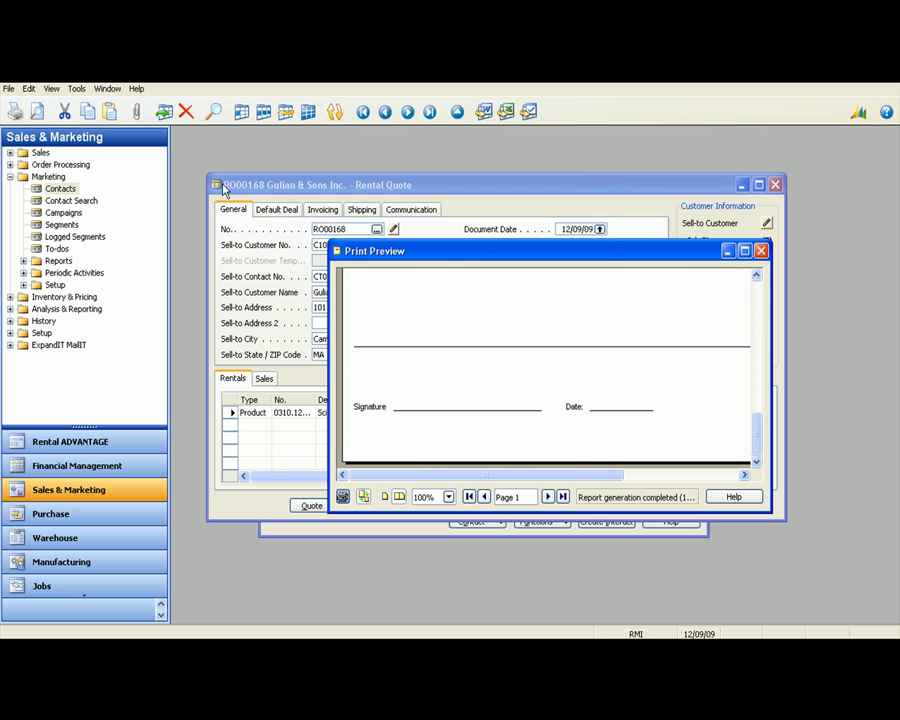
Check the Report by E-Mail send option, close the RO00168 preview, and choose Make Order.
left_click(8, 89)
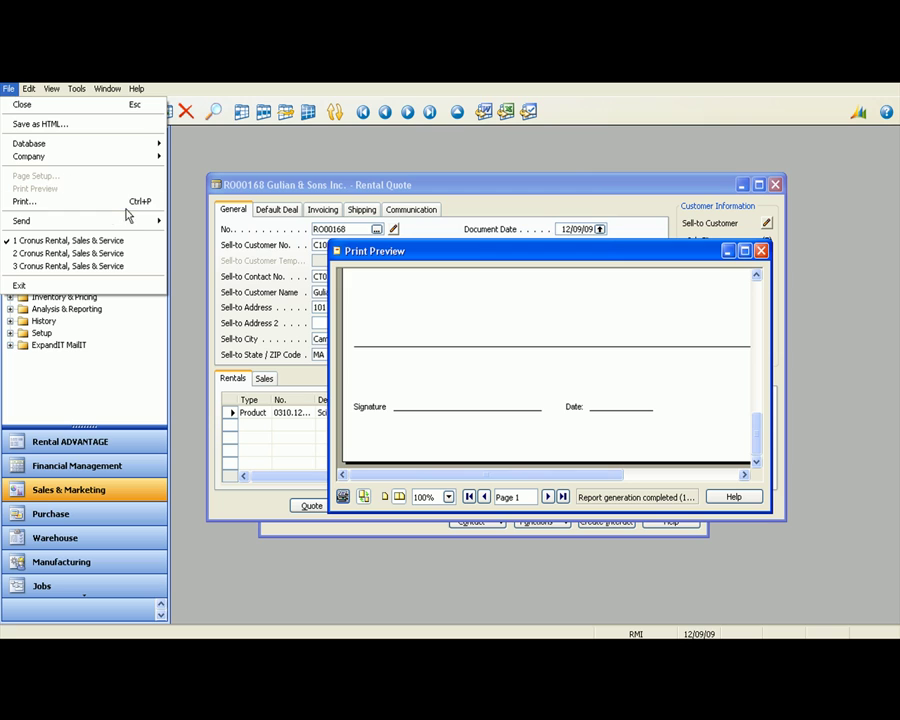
mouse_move(155, 220)
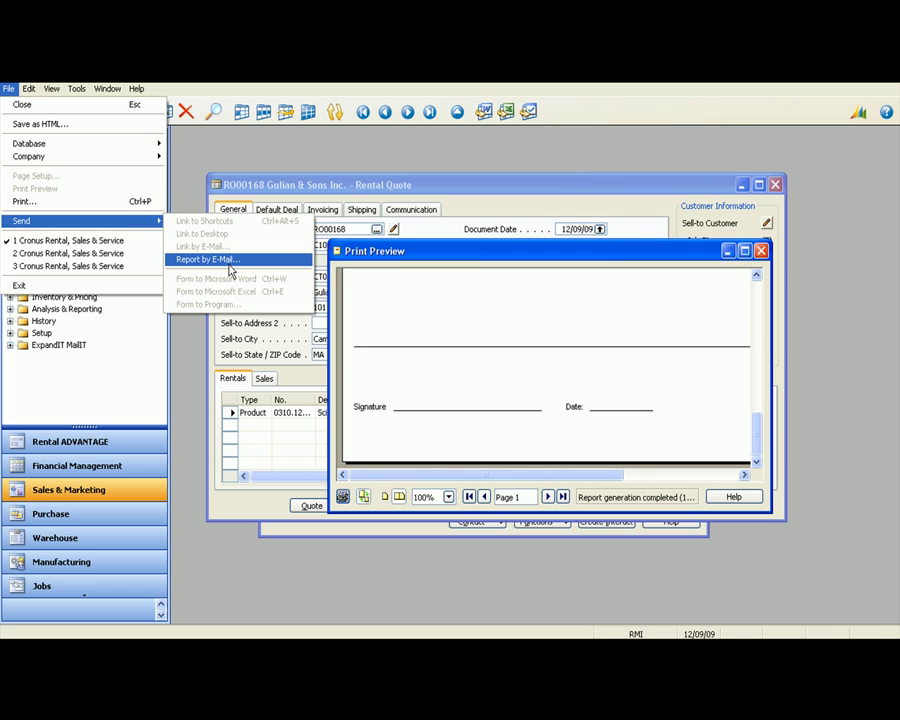
left_click(515, 258)
left_click(761, 250)
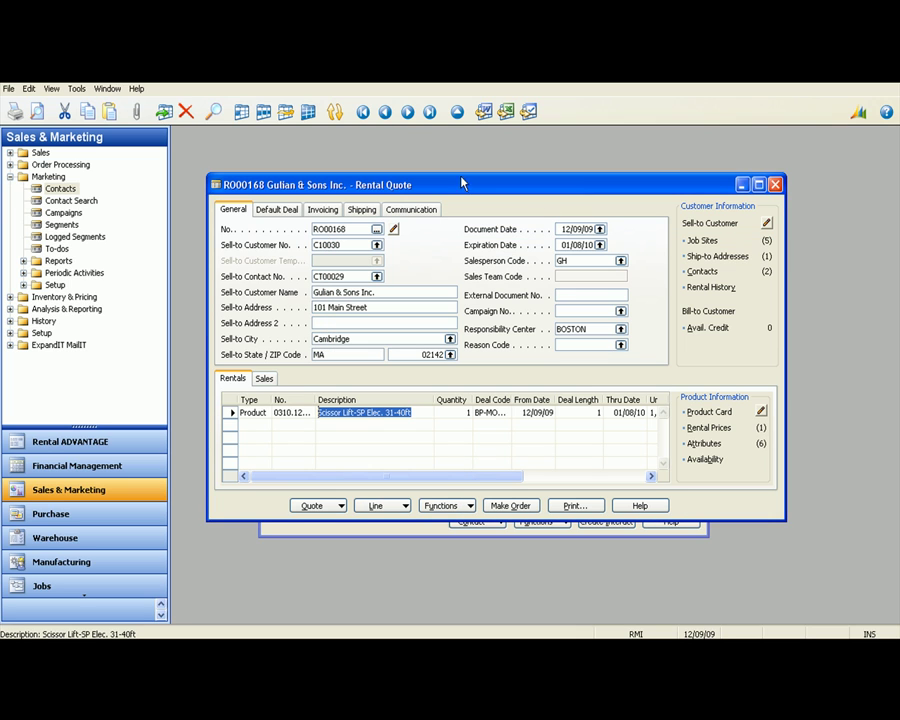
left_click(511, 506)
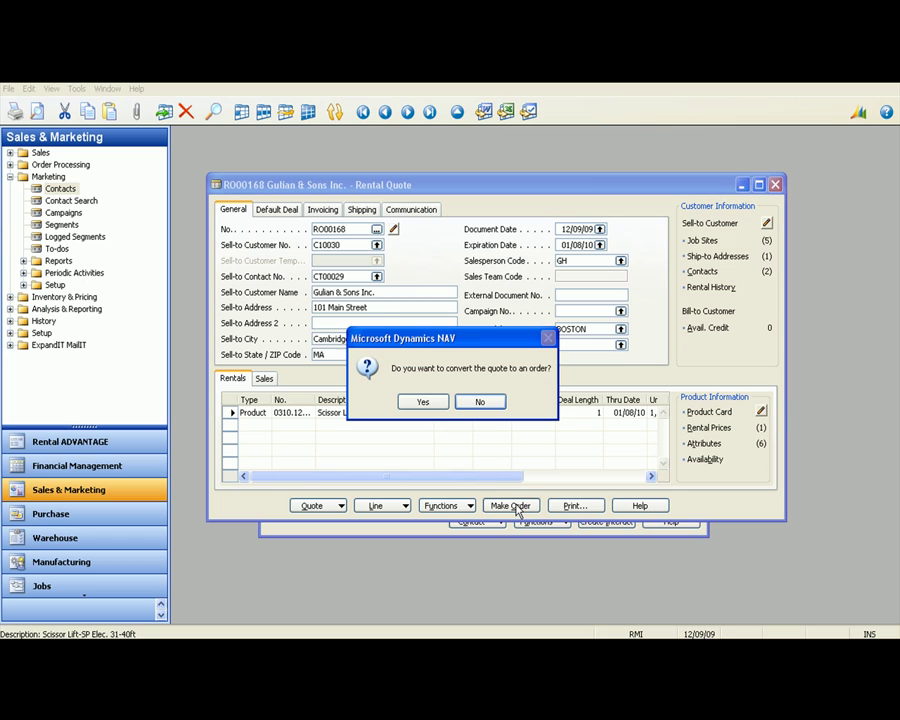
Decline converting RO00168 to an order and close the rental quote window.
left_click(489, 405)
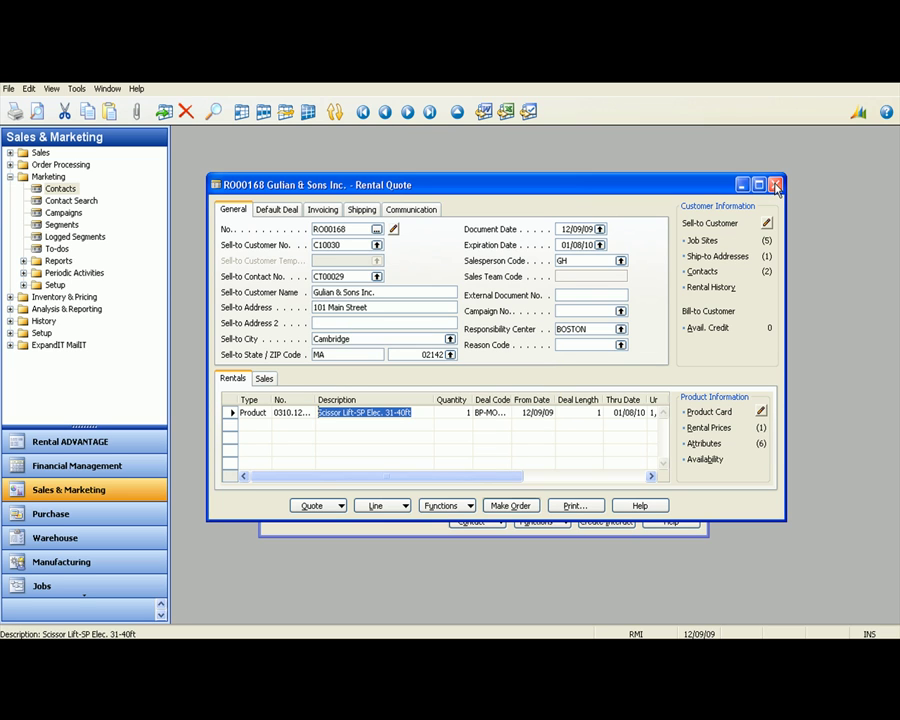
left_click(776, 186)
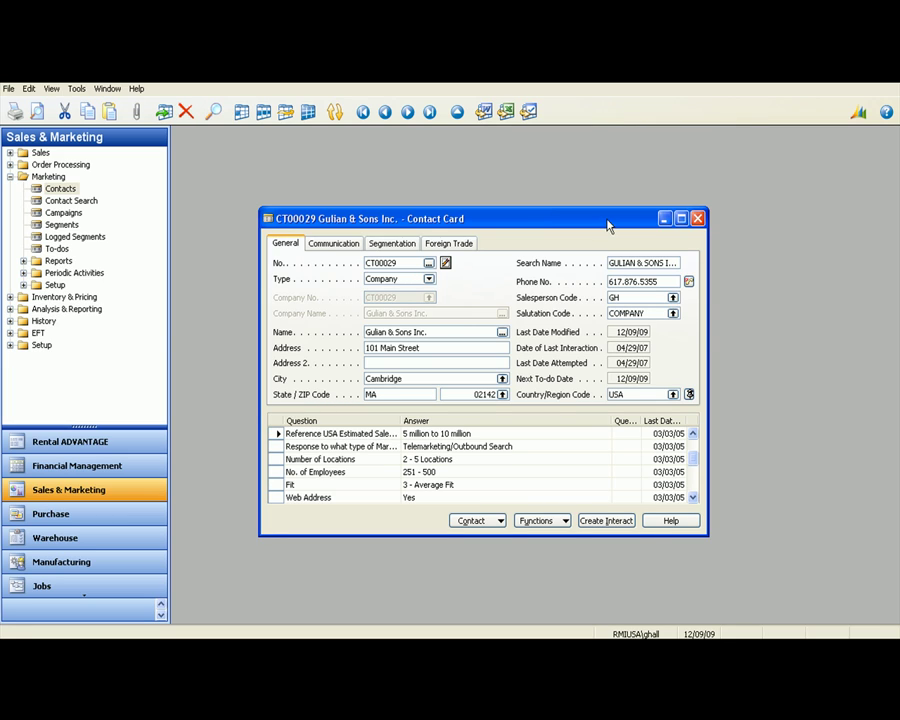
Start a new to-do from the Gulian & Sons to-do list with type Phone Call.
left_click(485, 522)
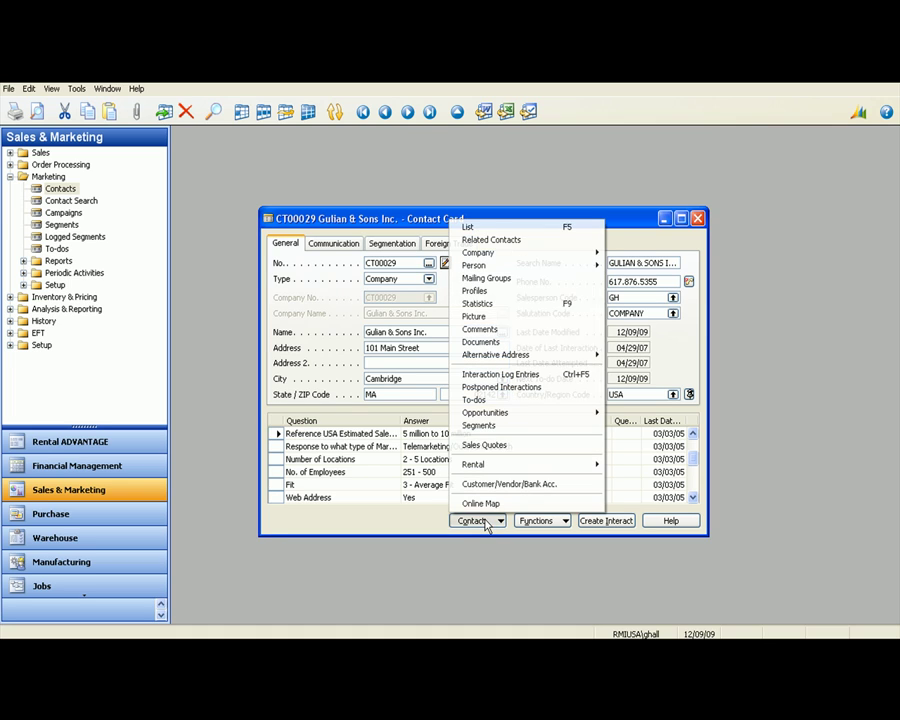
left_click(505, 401)
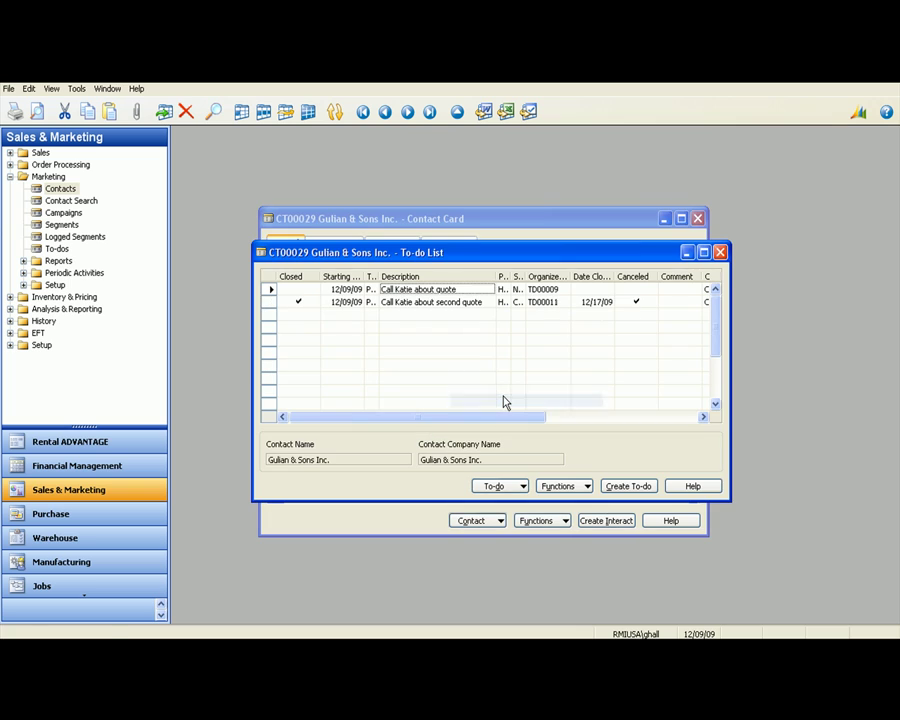
left_click(620, 487)
left_click(533, 271)
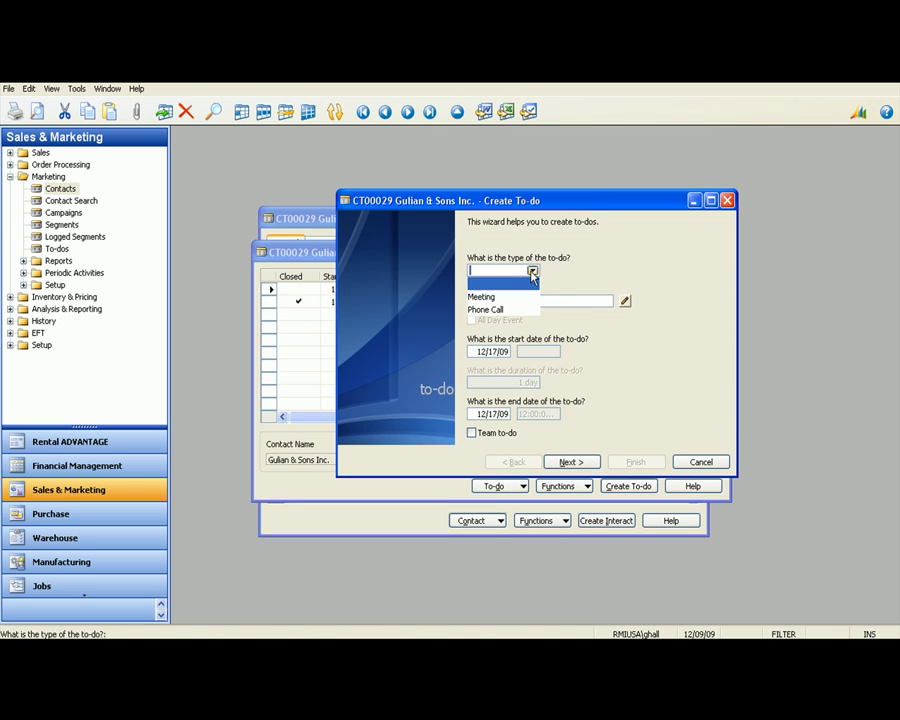
left_click(500, 308)
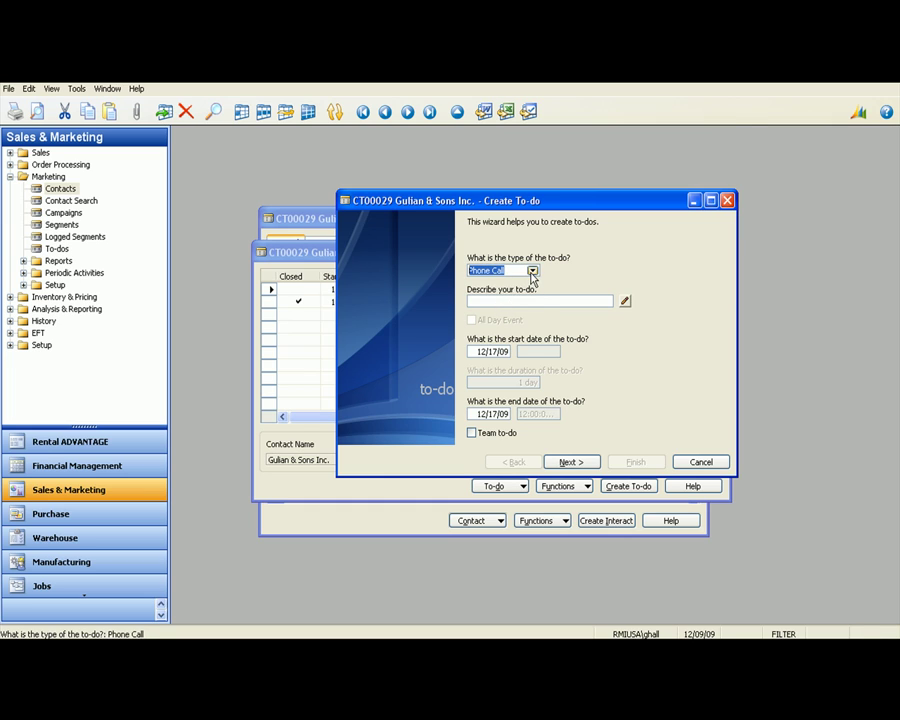
left_click(533, 271)
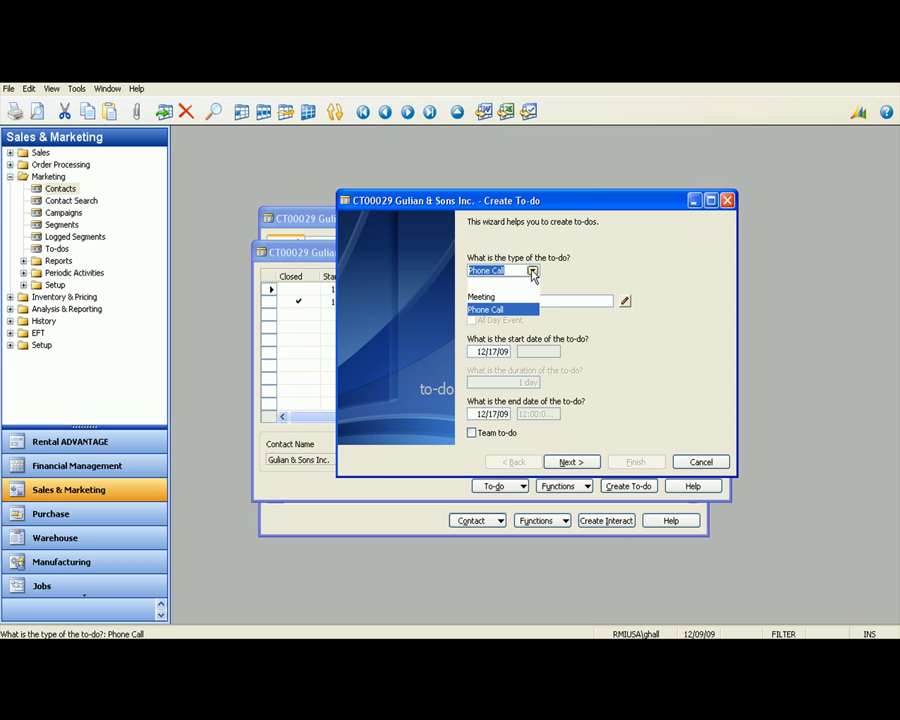
left_click(533, 271)
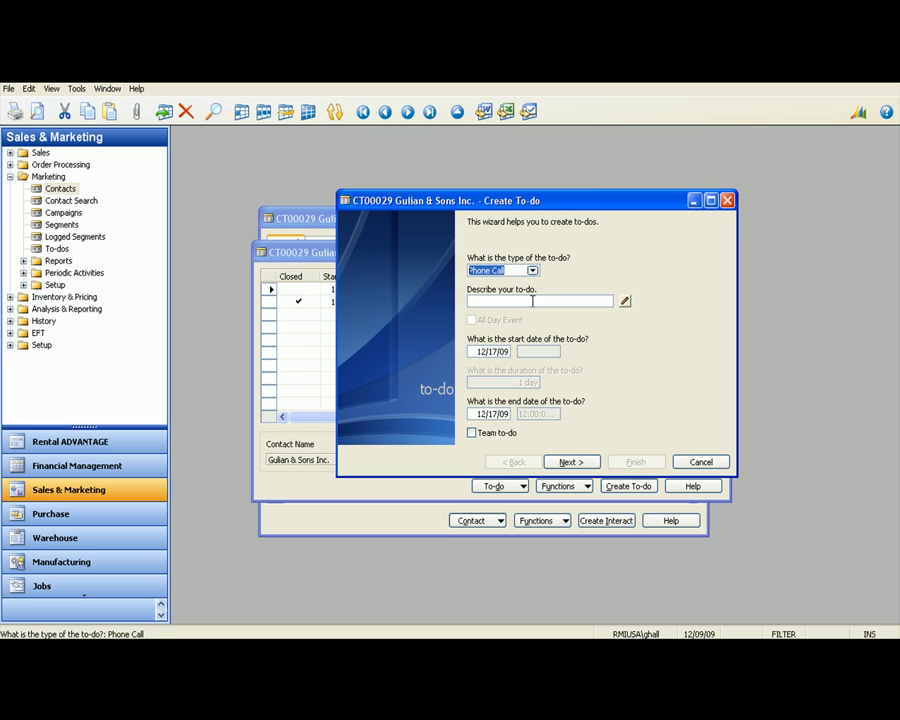
Describe the to-do as a call to the contact about the final approved quote.
left_click(532, 300)
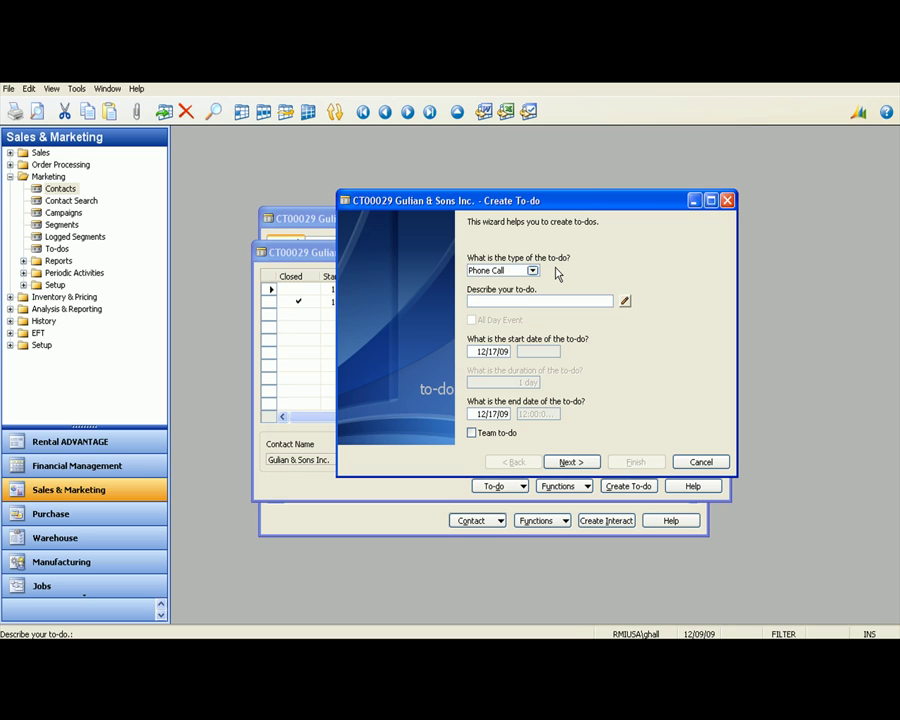
type("call Katie about final approve")
key("BackSpace")
key("BackSpace")
key("BackSpace")
type("ved quote")
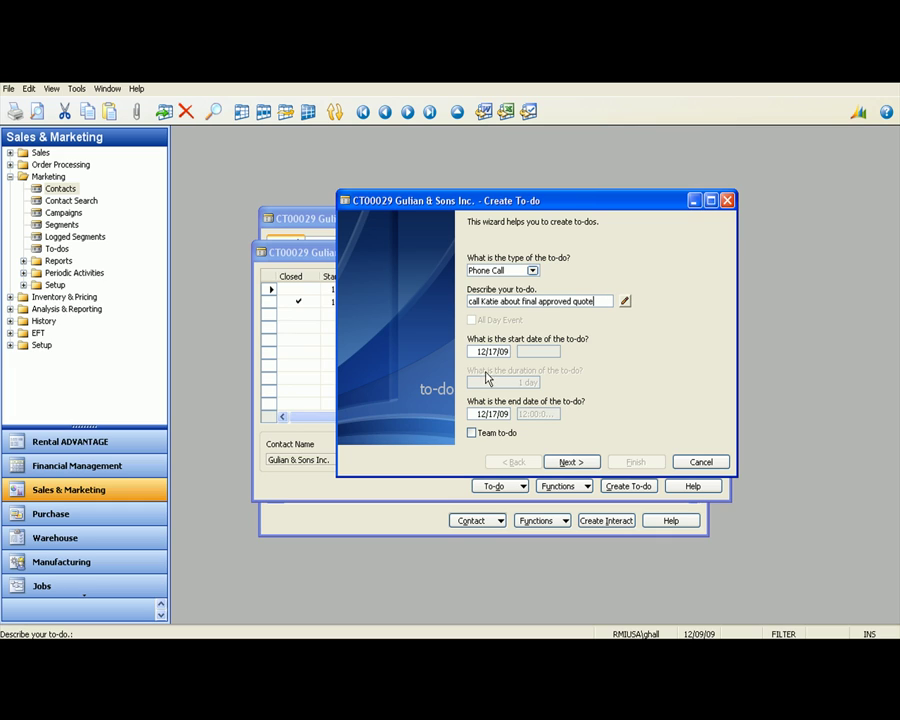
Set the to-do start date to 12/09/09 and continue to the contact and salesperson page.
left_click(506, 351)
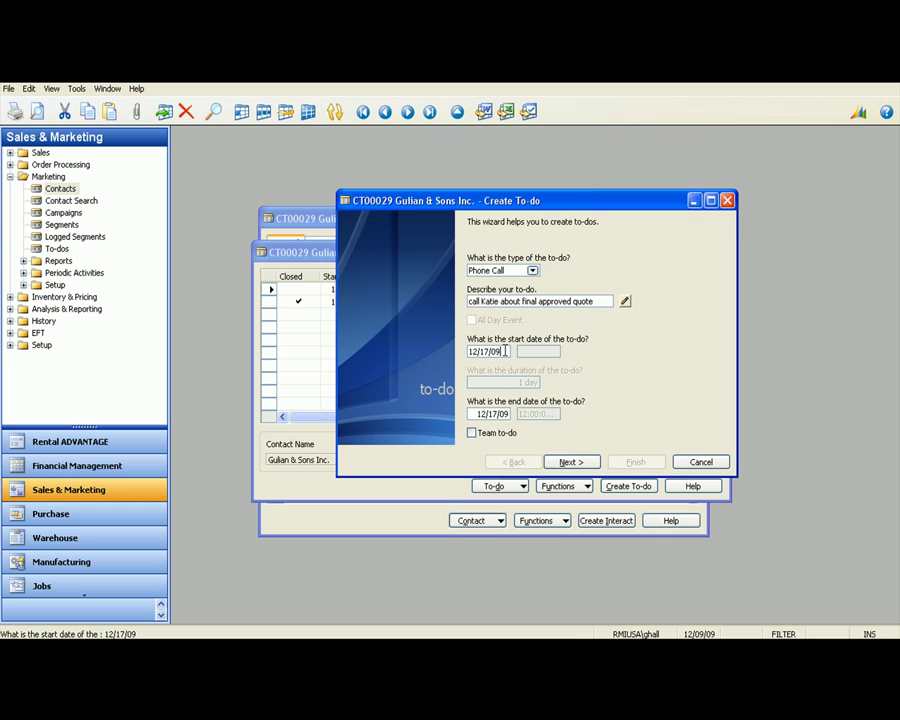
left_click_drag(506, 351, 456, 357)
type("12/09/09")
key("Tab")
left_click(570, 462)
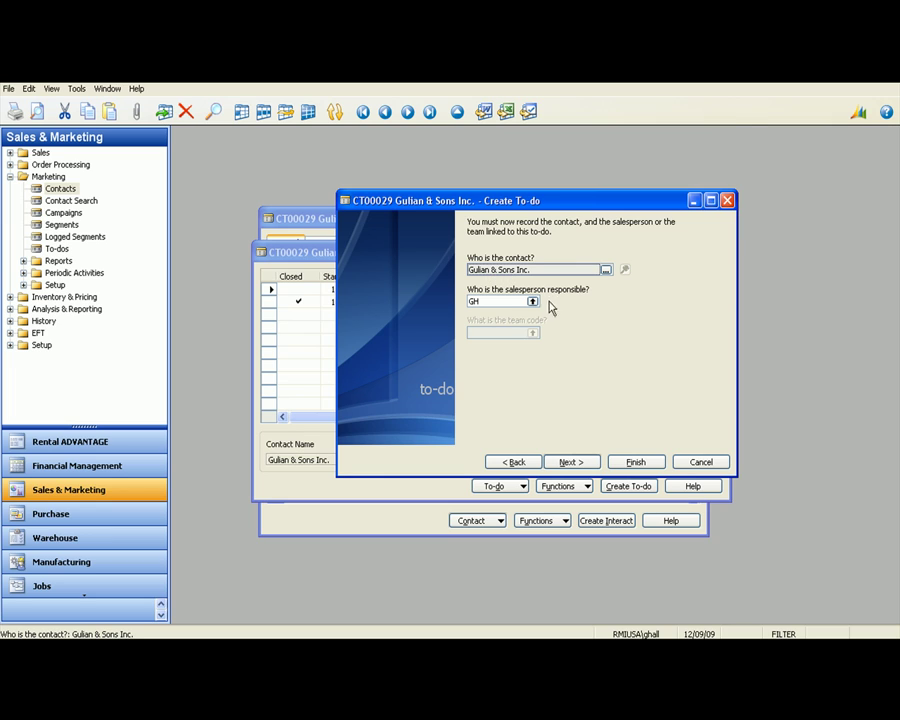
Keep salesperson GH, set the phone call's priority to High, and reach the recurring options page.
left_click(519, 300)
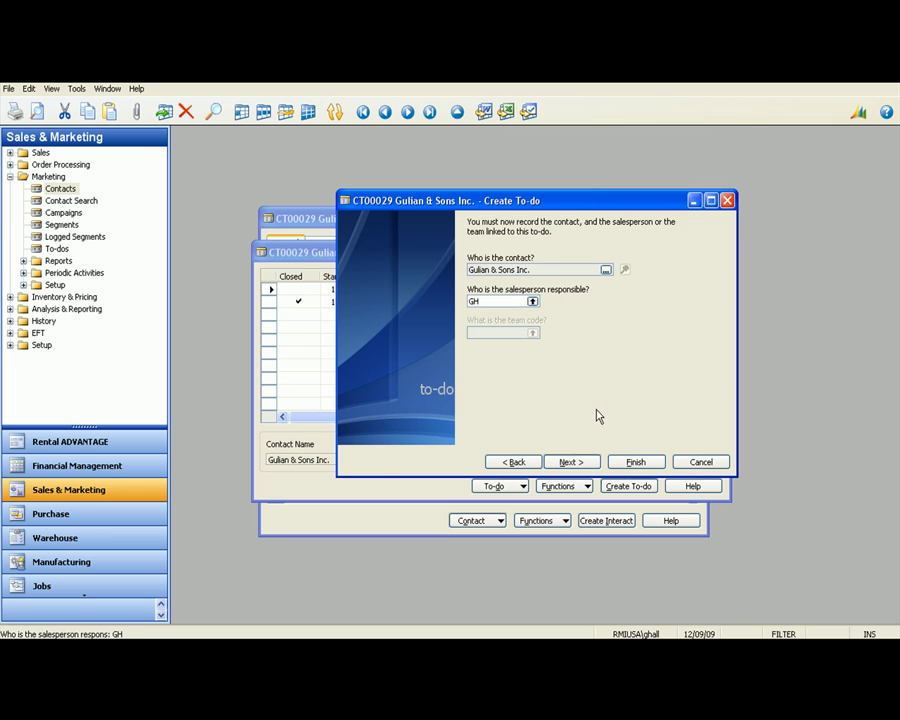
left_click(590, 463)
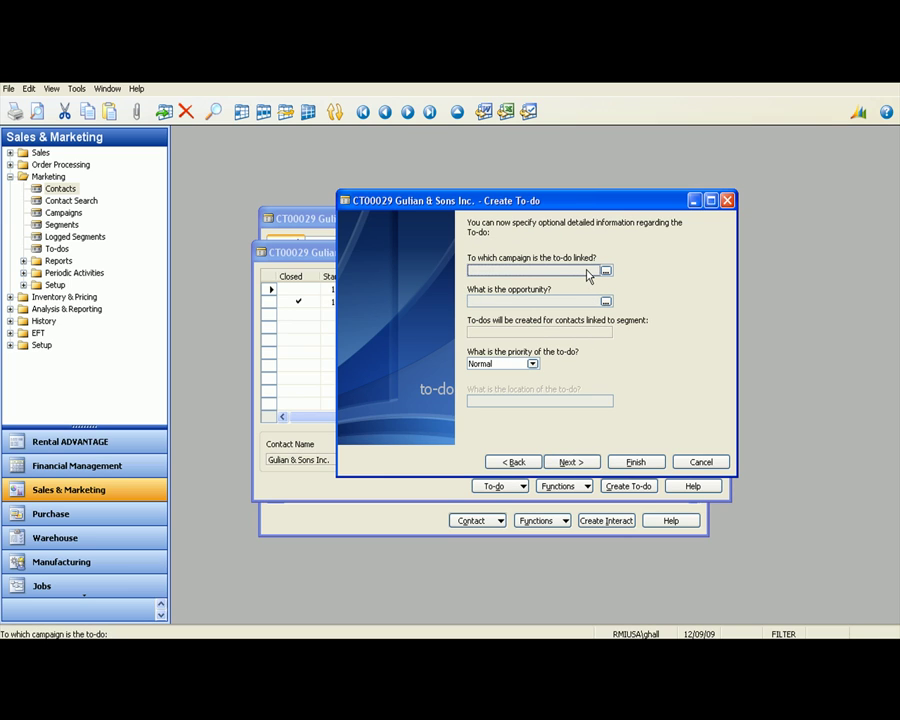
left_click(532, 363)
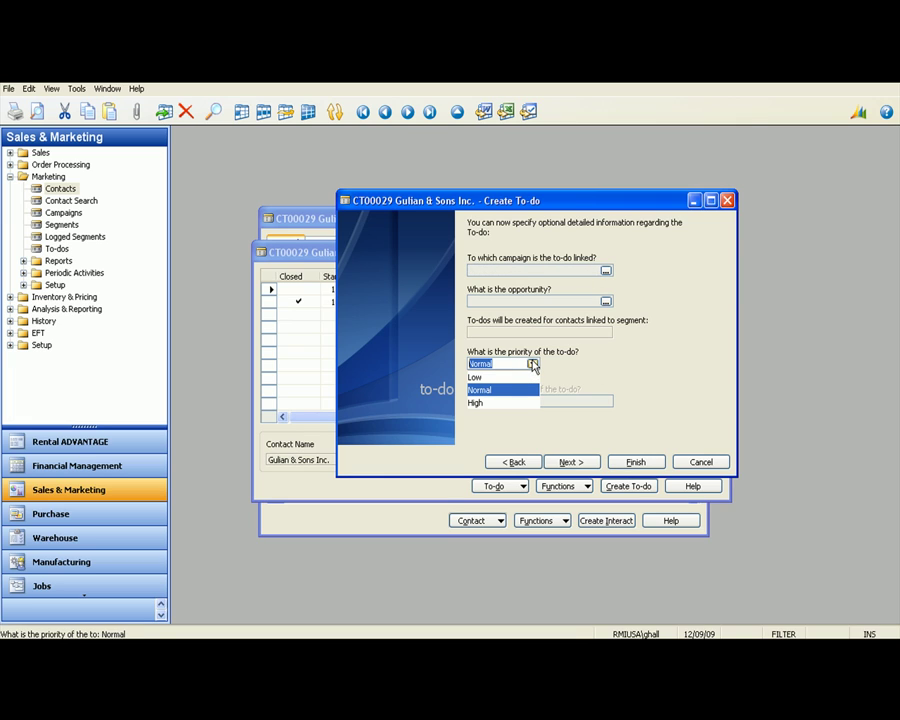
left_click(482, 402)
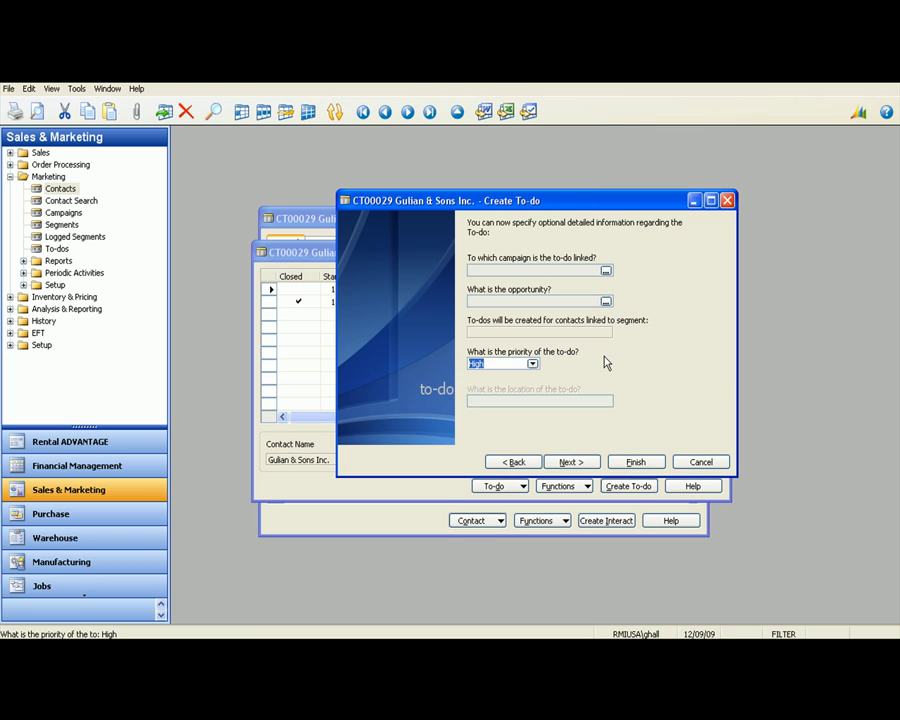
left_click(571, 462)
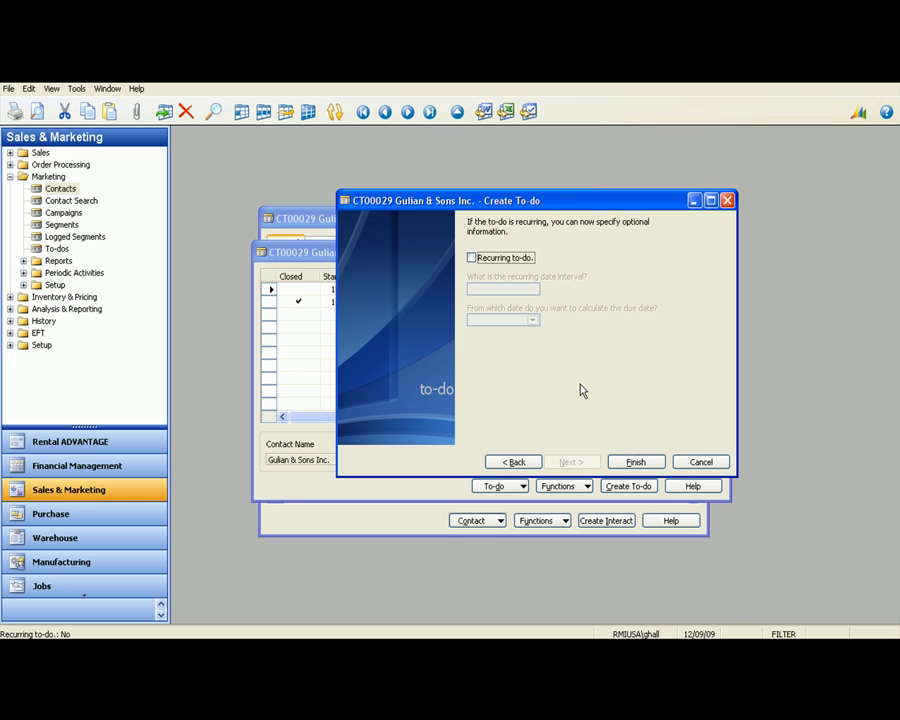
Finish the wizard, select the new to-do TD00013 in the list, and close the to-do list.
left_click(634, 461)
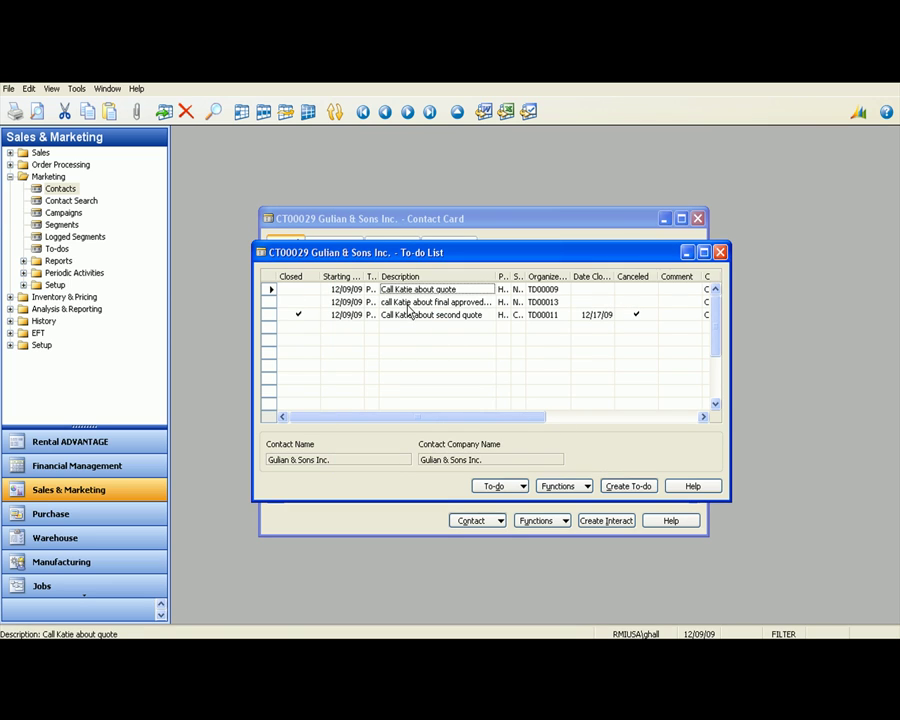
left_click(408, 303)
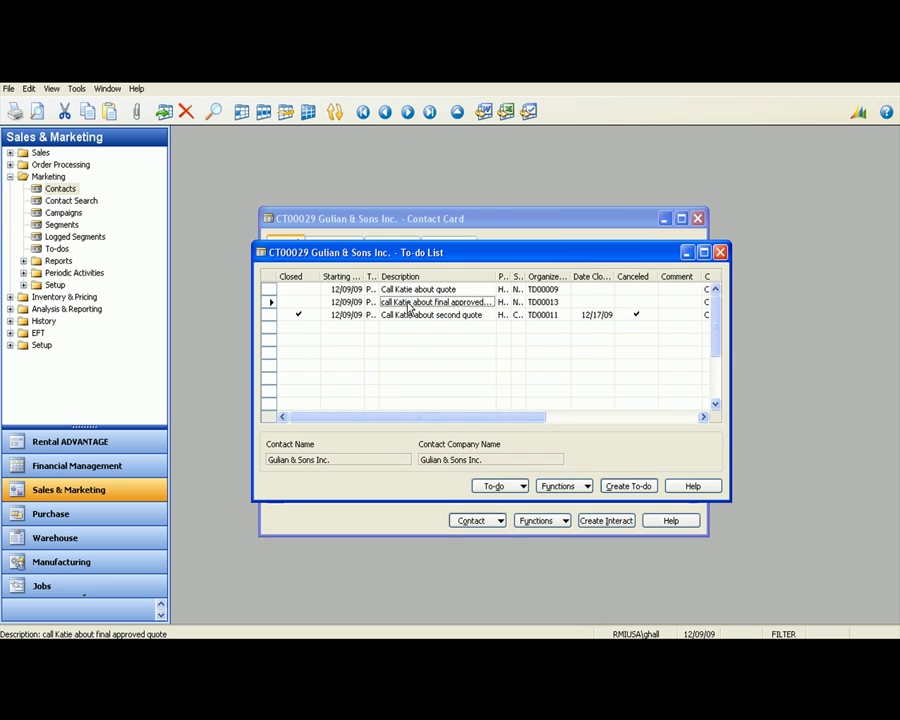
left_click(719, 252)
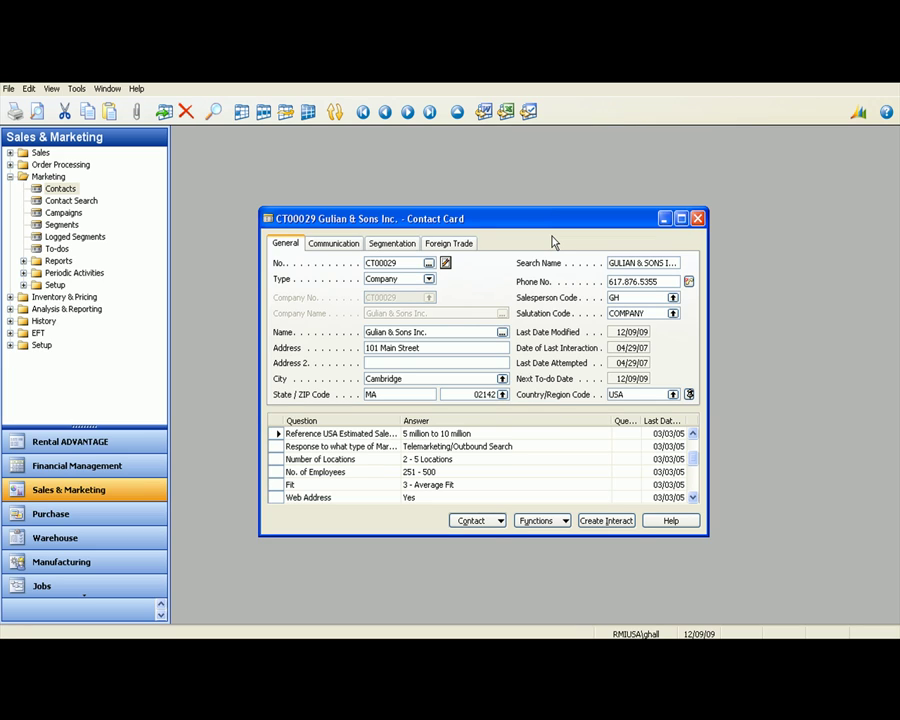
Open the No. of To-dos matrix, review GH's 2 to-dos on 12/09/09, then close that list.
left_click(57, 248)
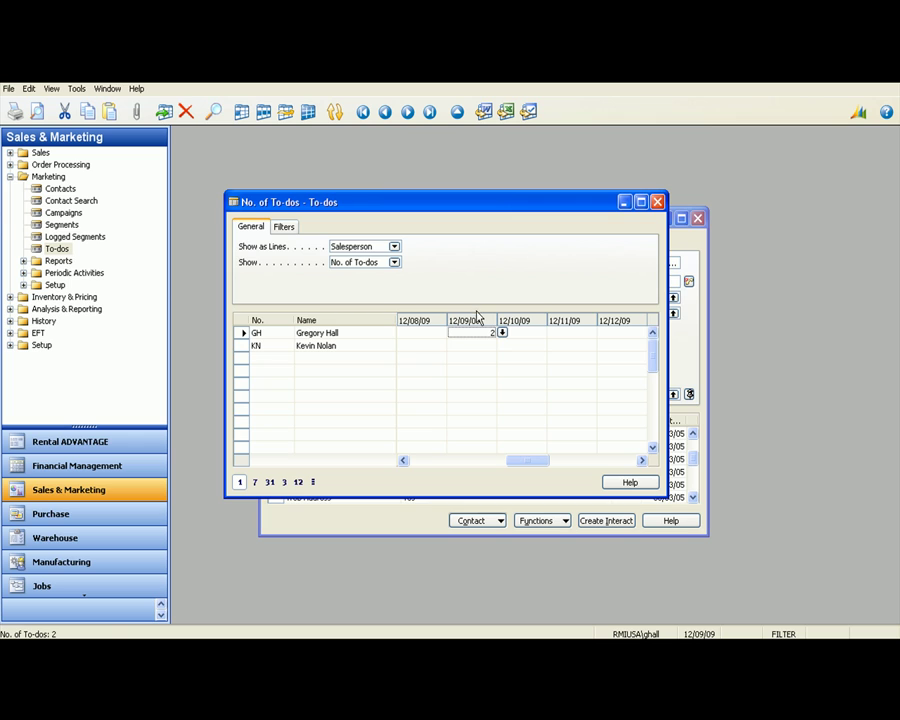
left_click(502, 333)
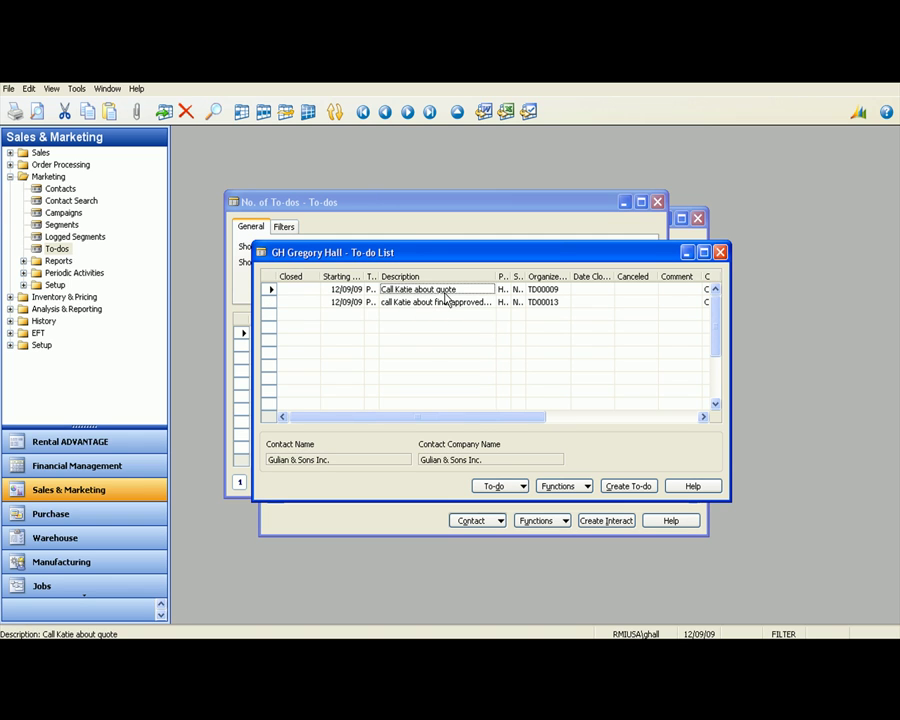
left_click(388, 301)
left_click(440, 289)
left_click(720, 252)
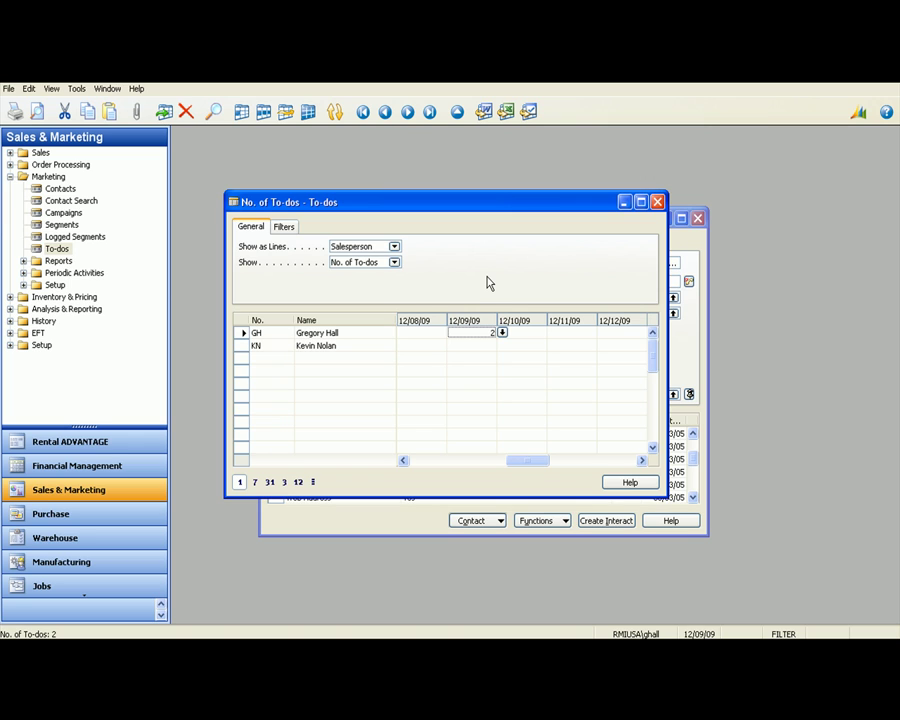
Close the NAV to-do counts and check Outlook's To-Dos for the synced call due 12/9/2009.
left_click(658, 203)
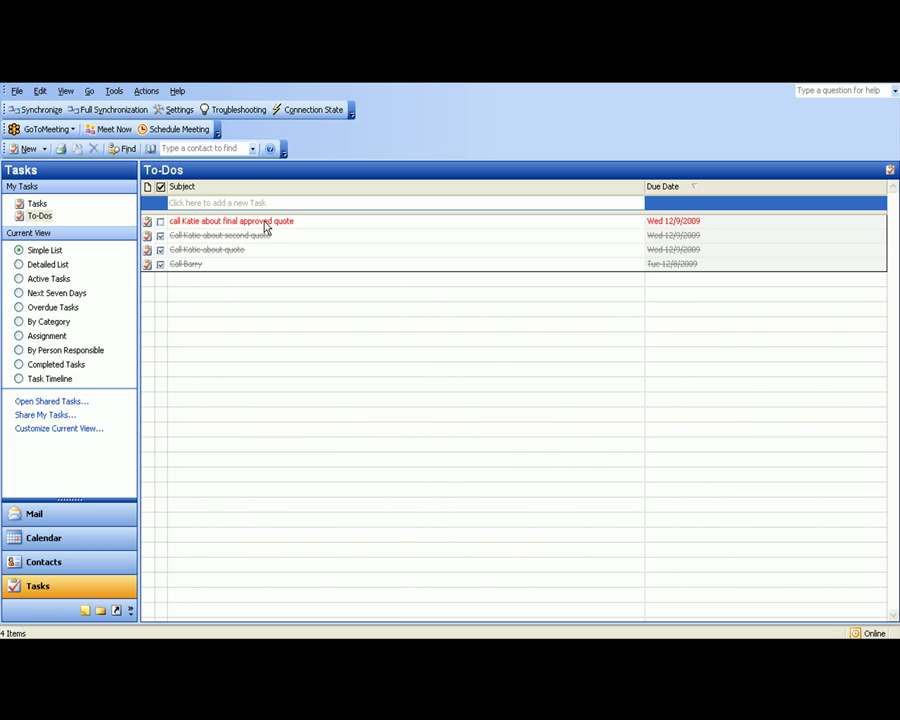
left_click(36, 204)
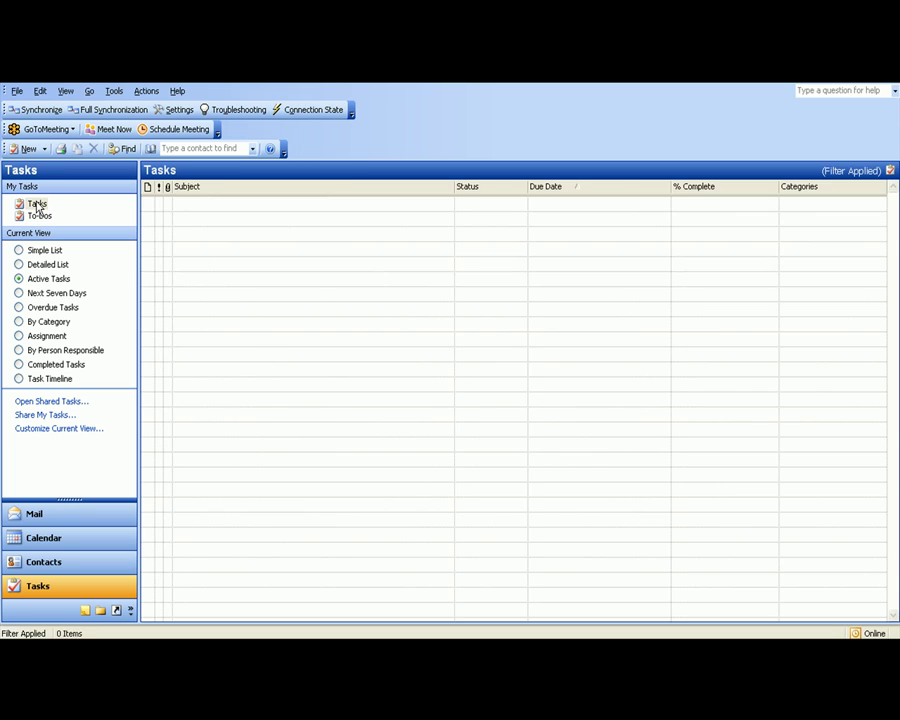
left_click(40, 216)
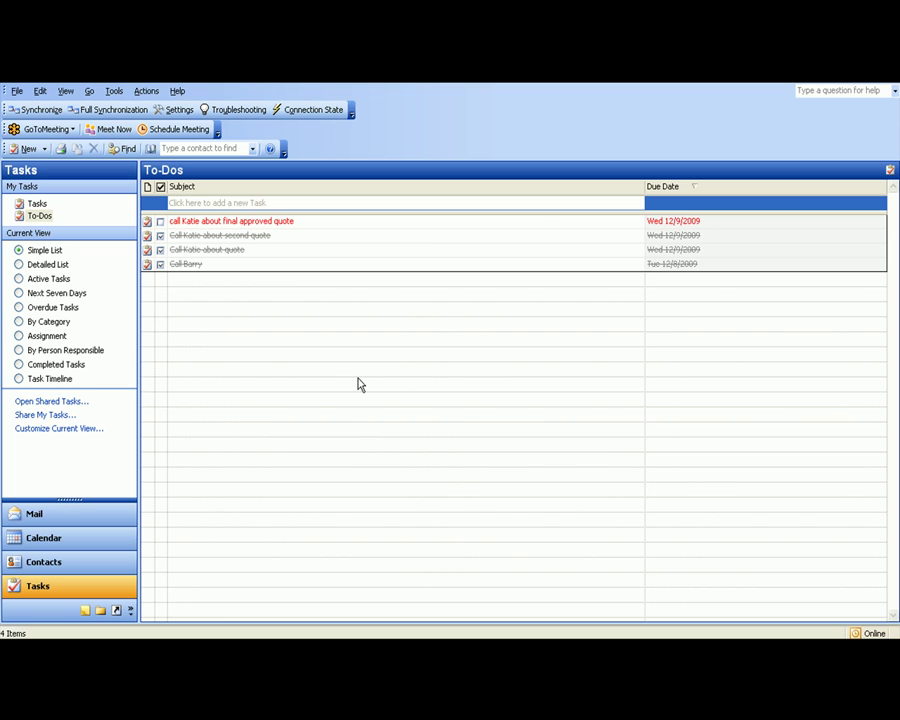
left_click(92, 542)
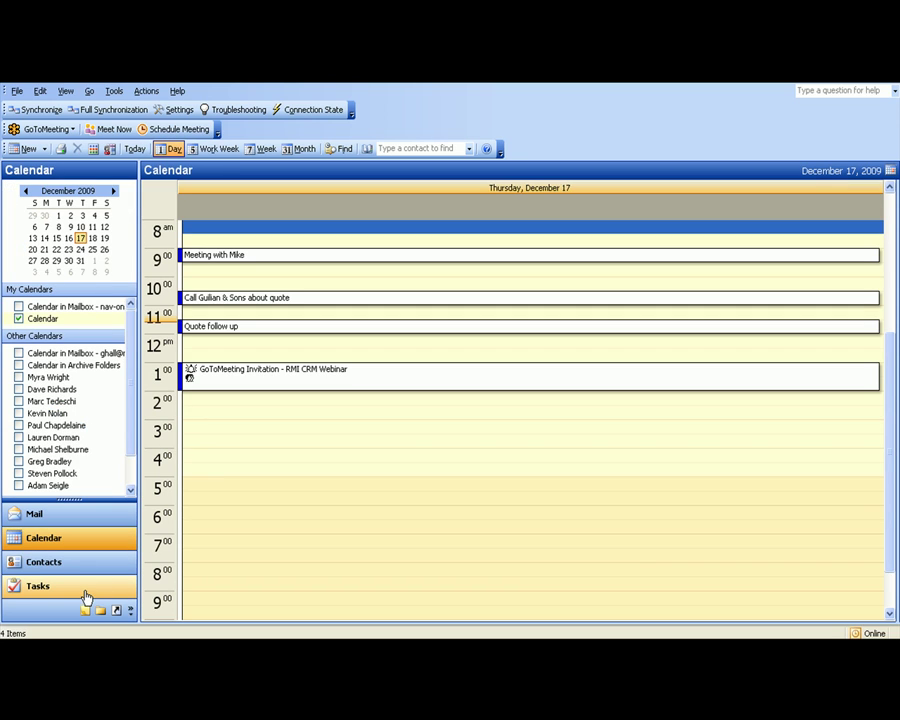
left_click(86, 590)
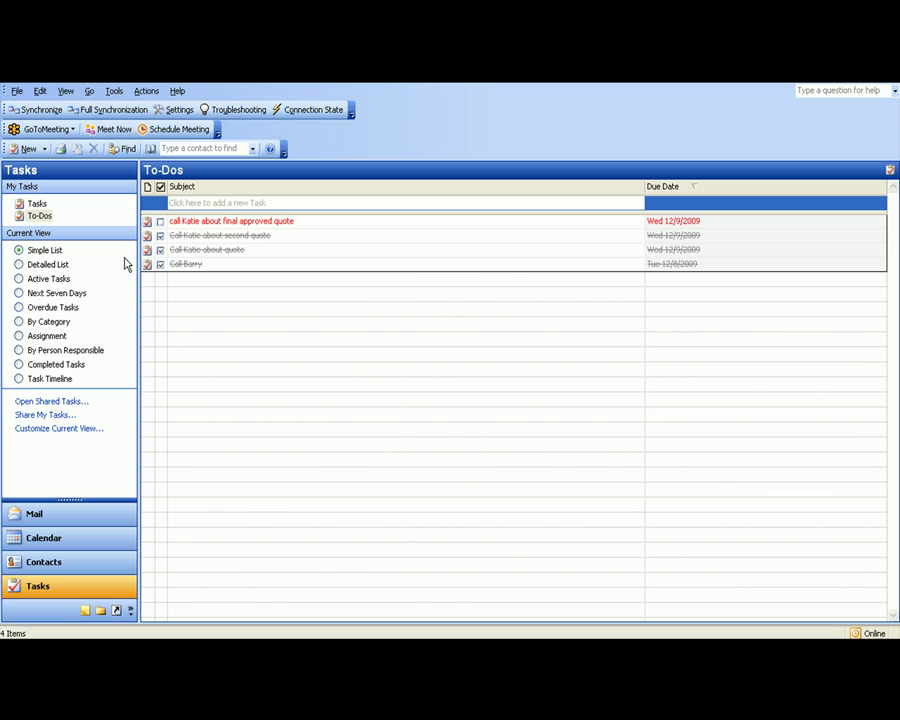
left_click(45, 265)
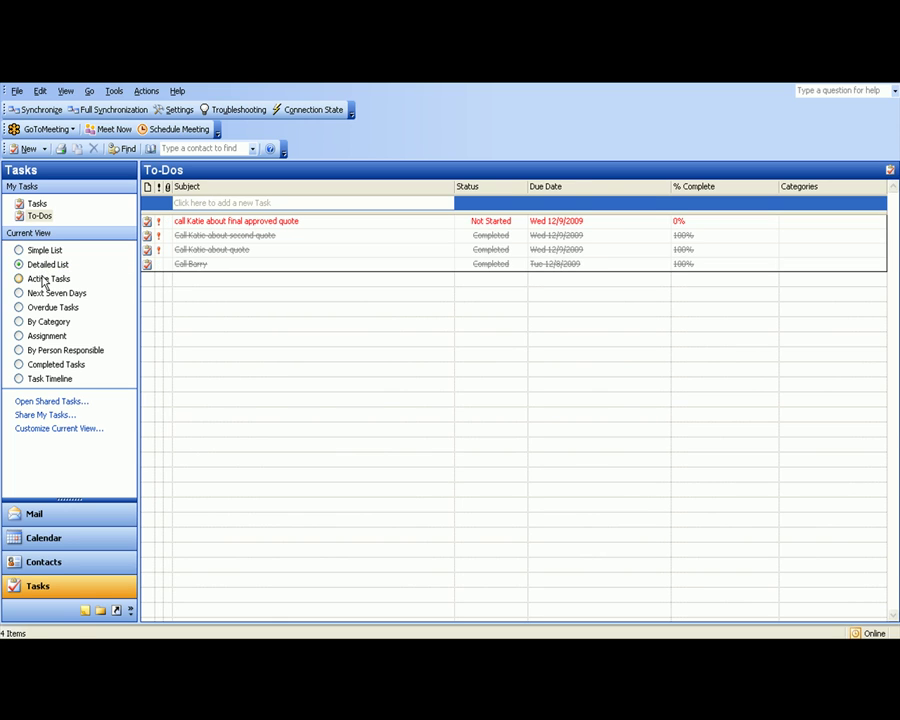
left_click(42, 279)
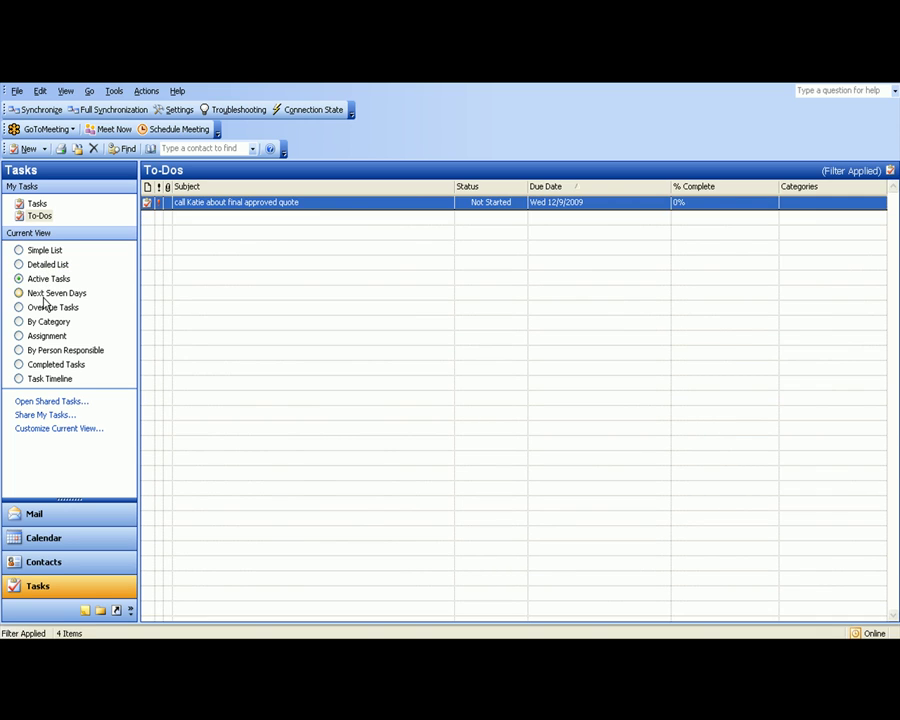
left_click(46, 294)
left_click(40, 252)
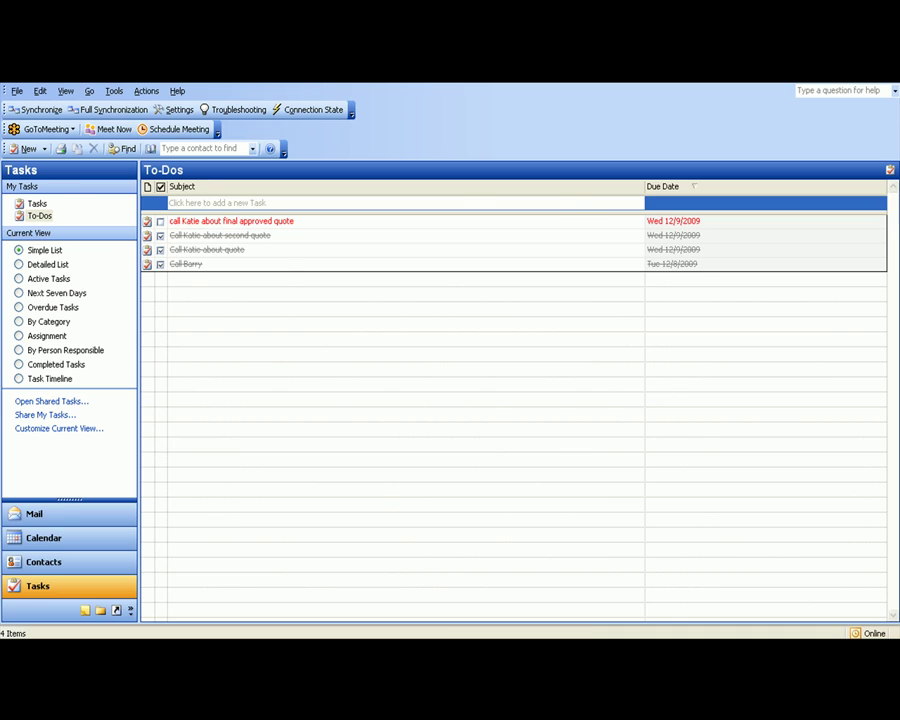
left_click(455, 632)
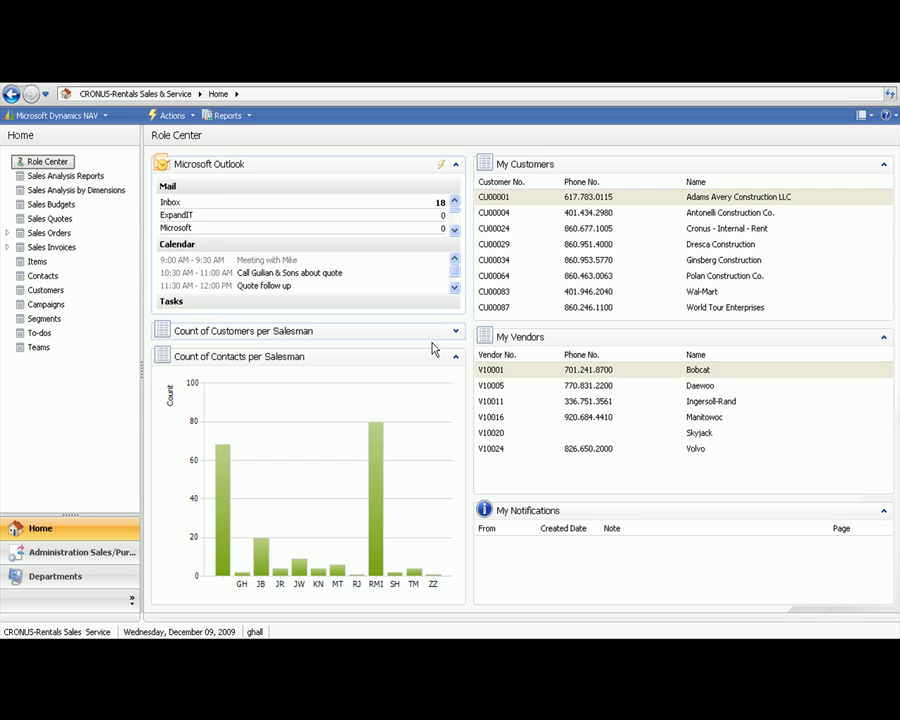
Open the To-dos list, showing two Not Started phone calls dated 12/9/2009 for salesperson BR.
left_click(40, 333)
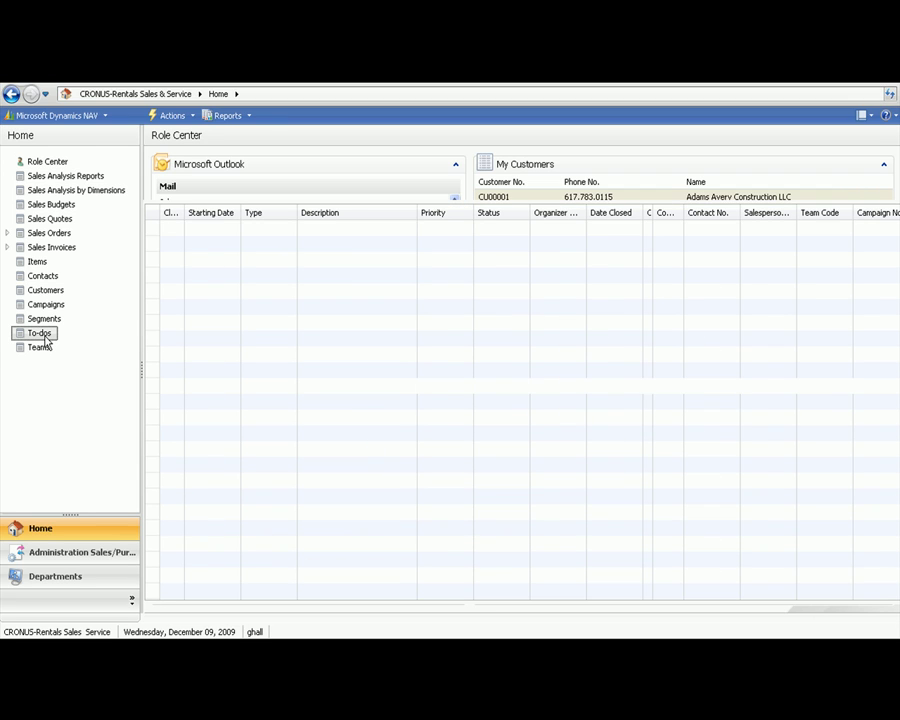
left_click(53, 162)
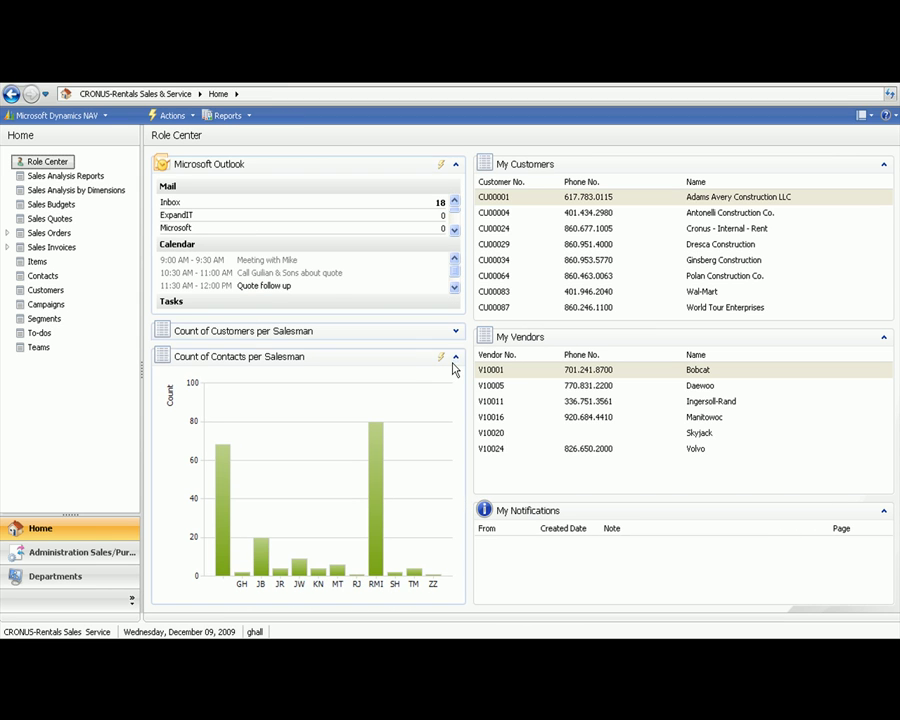